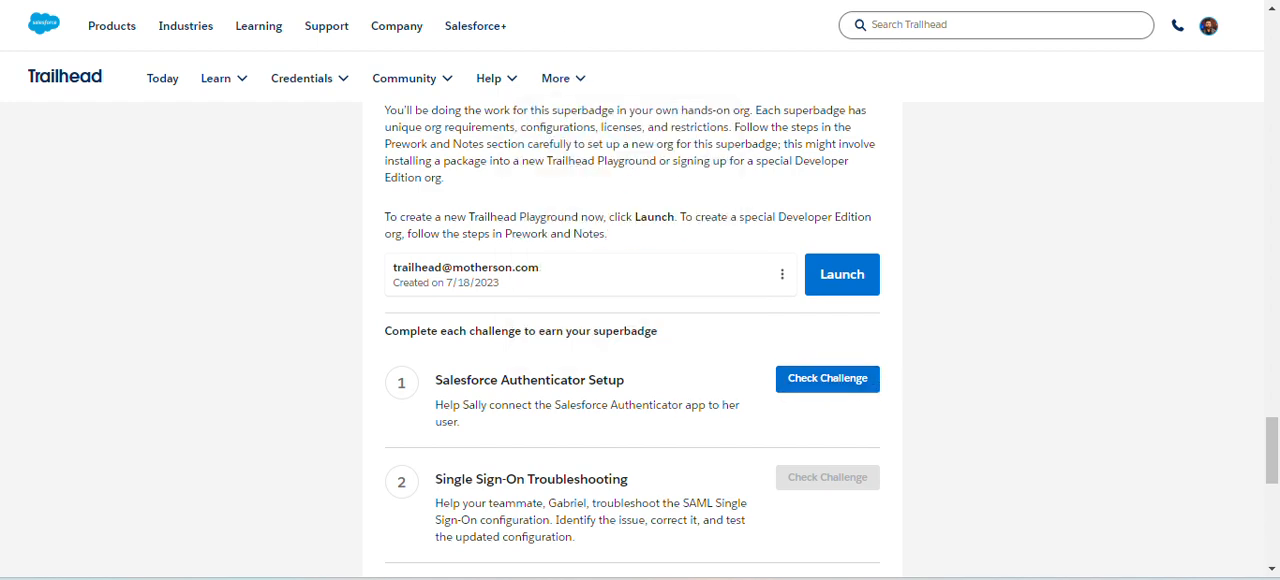
- Open the sign-up form for the Developer Edition org with special configuration from the superbadge's prework instructions
scroll(663, 194, up, 15)
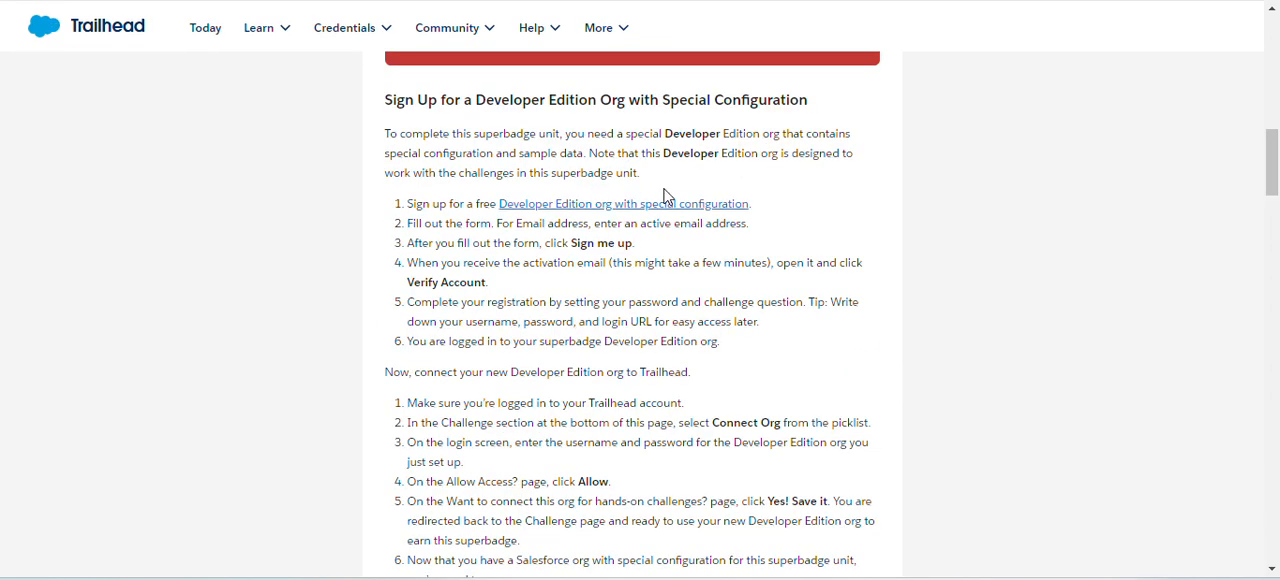
click(588, 206)
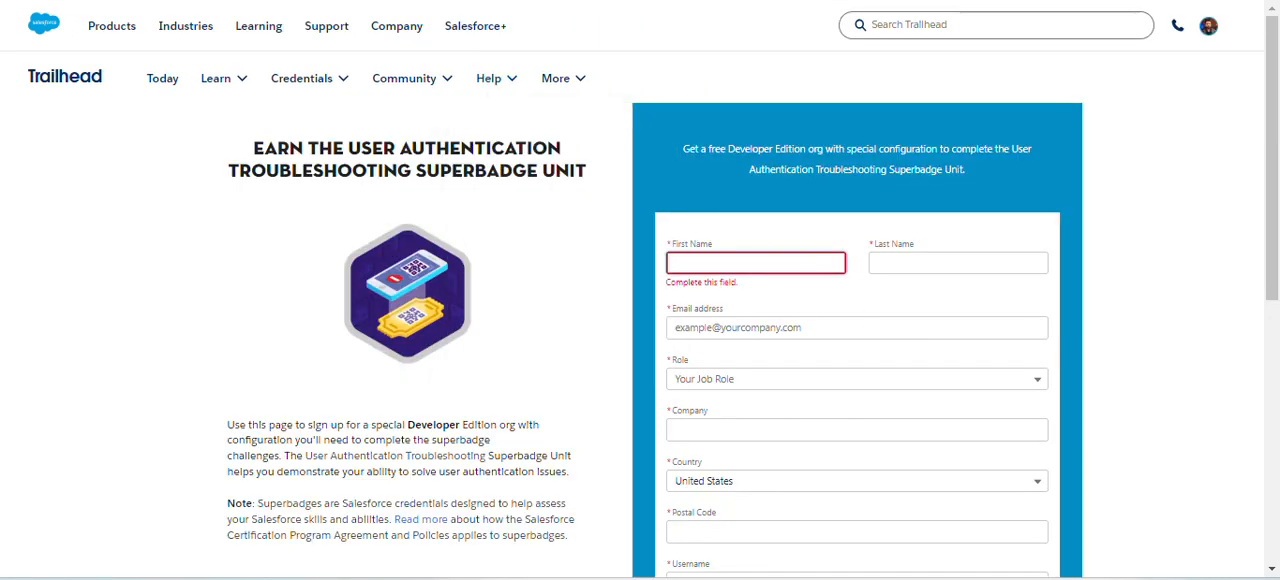
key(ctrl+shift+Tab)
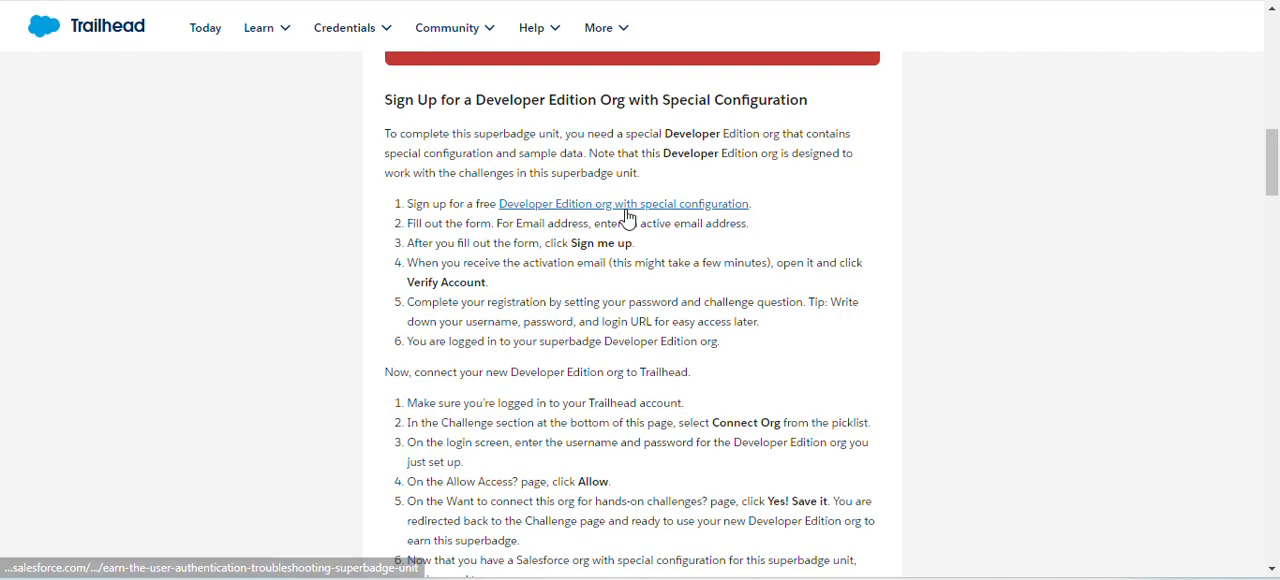
click(628, 210)
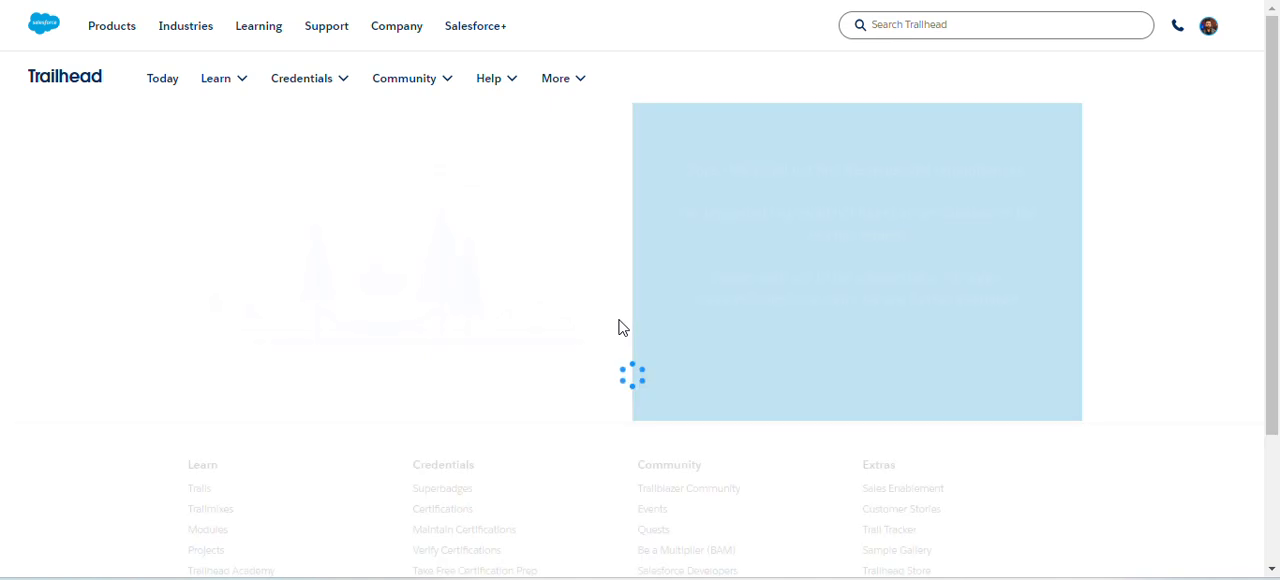
- Fill in the sign-up form's first name as Salesforce and last name as Trailhead
click(726, 268)
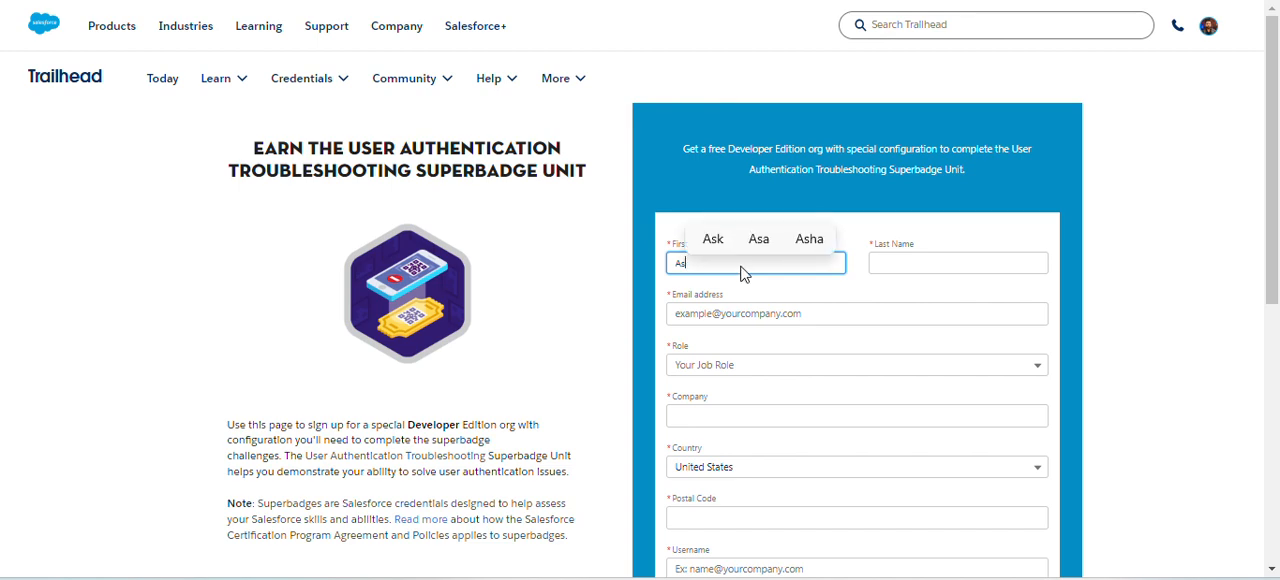
text(Ashutos)
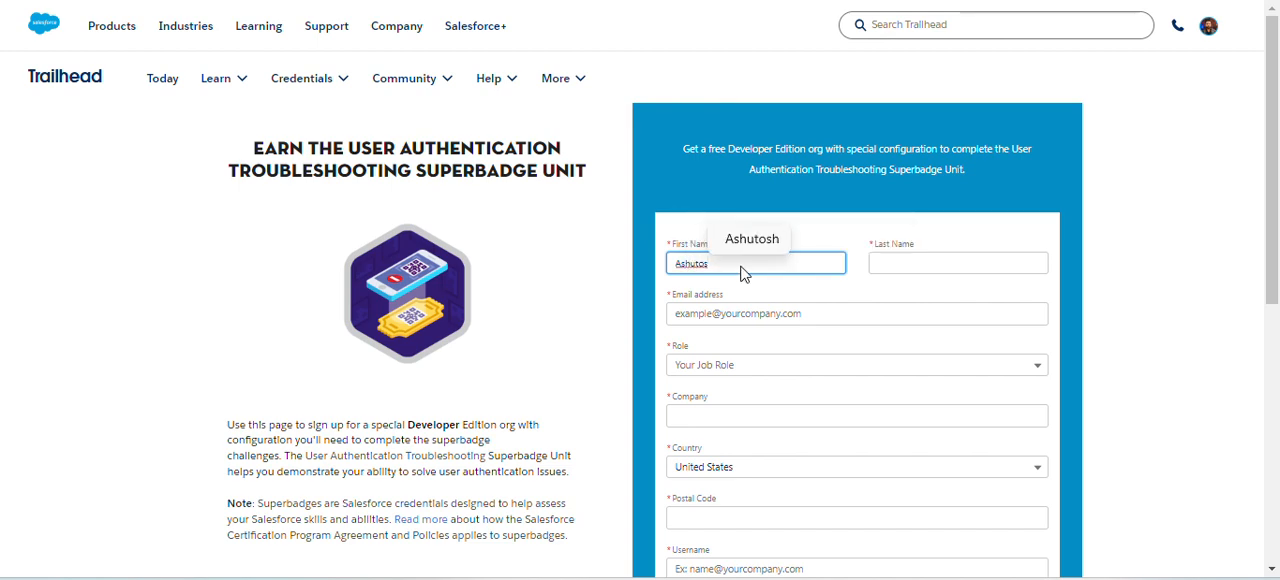
key(BackSpace)
key(BackSpace)
key(BackSpace)
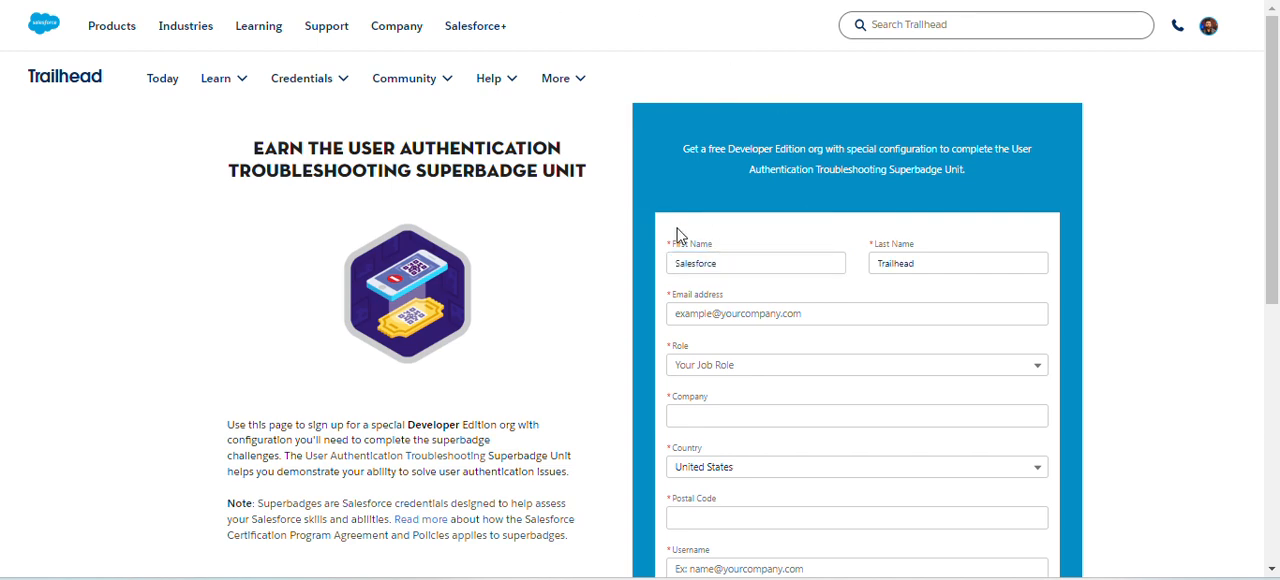
- Enter an active e-mail address in the sign-up form
click(715, 313)
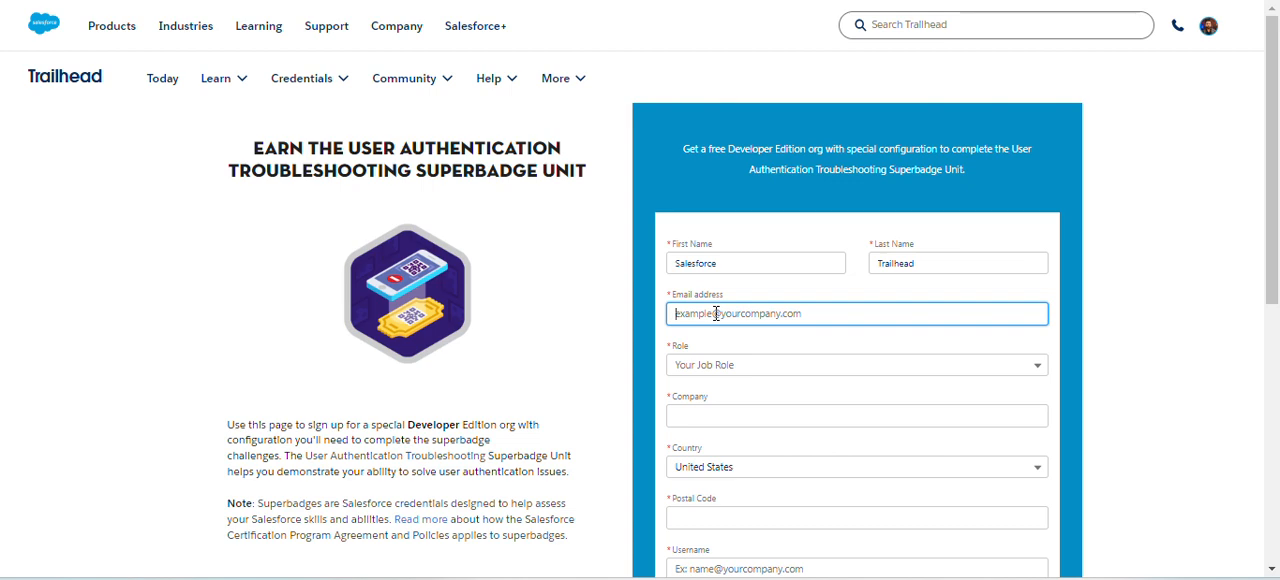
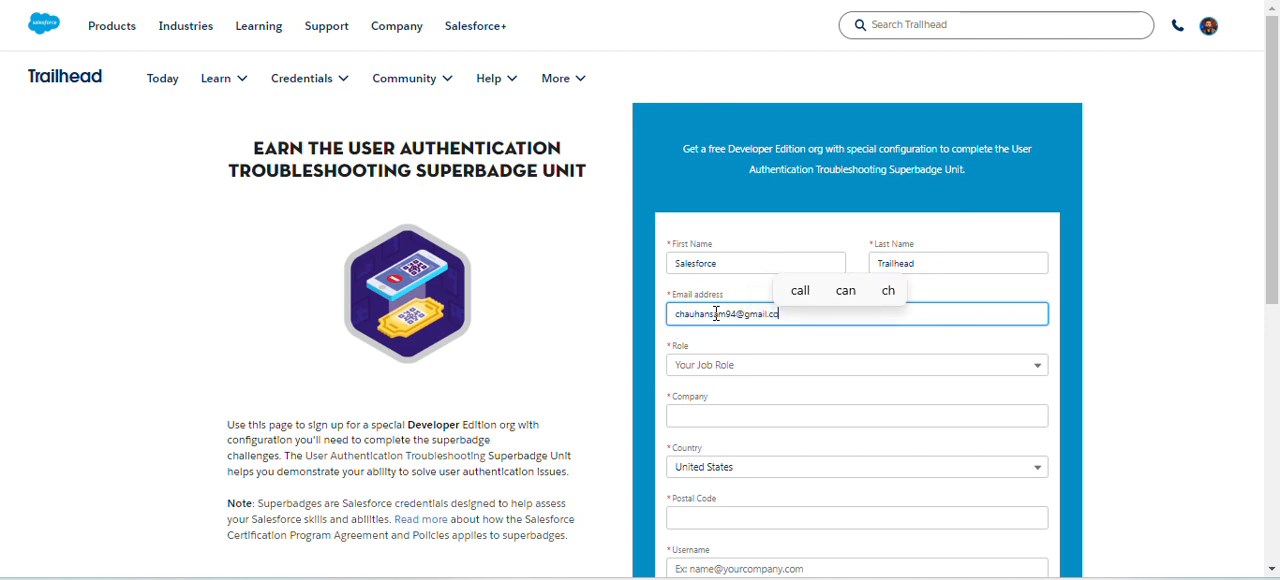
- Set the job role to Developer and enter Ey as the company
click(760, 372)
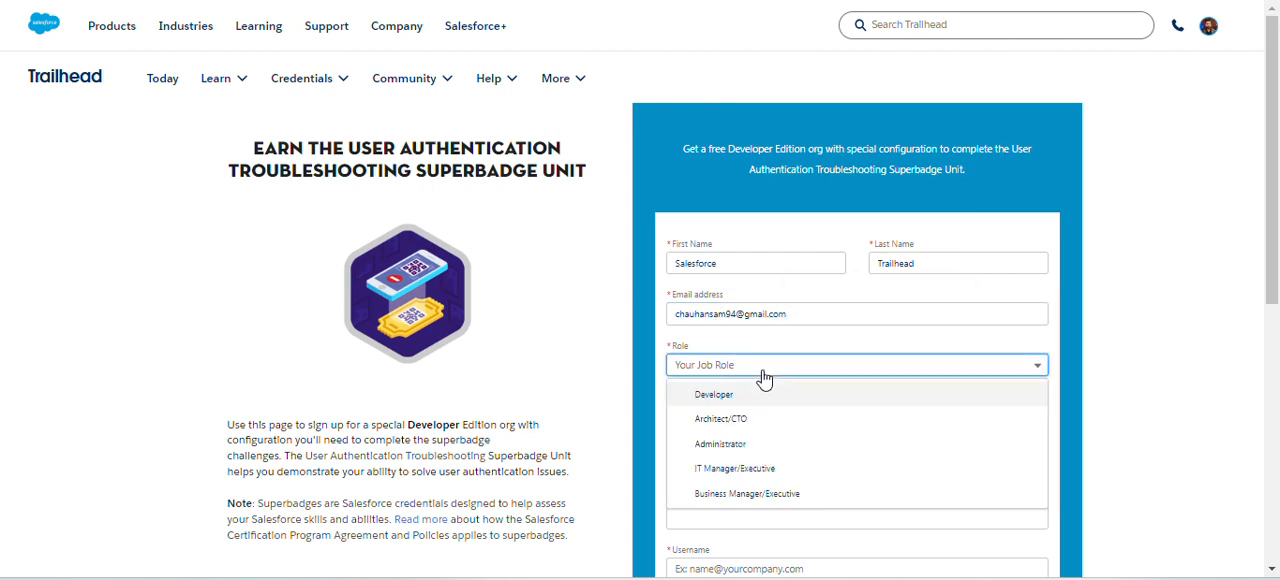
click(752, 399)
click(764, 416)
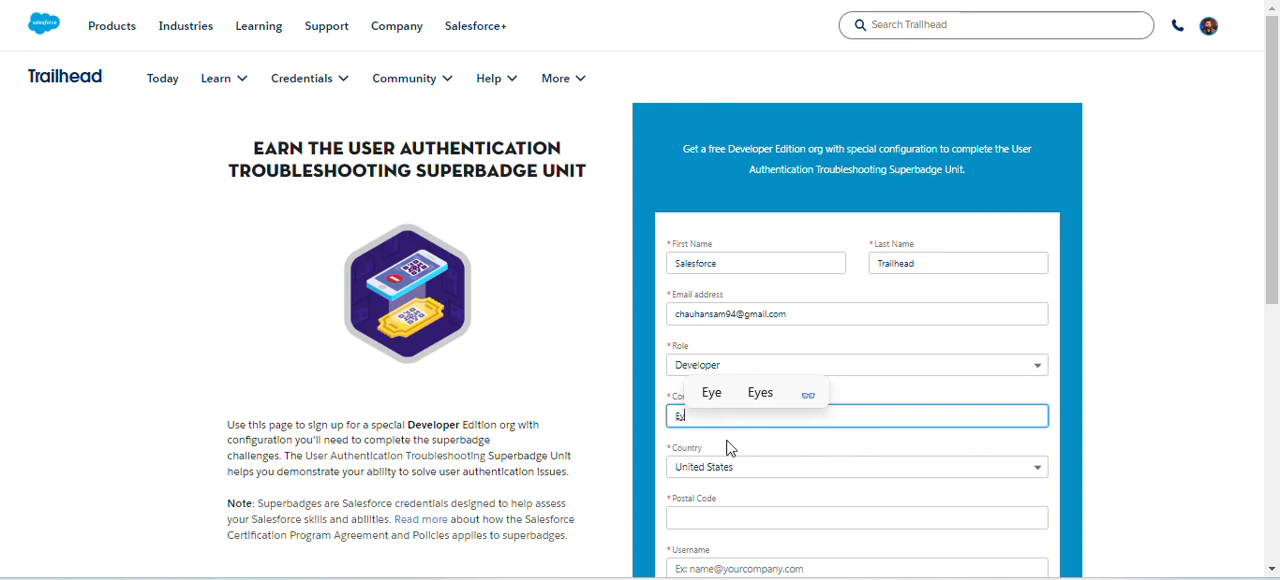
click(760, 452)
- Set the country to India and fill in the postal code
scroll(745, 445, down, 1)
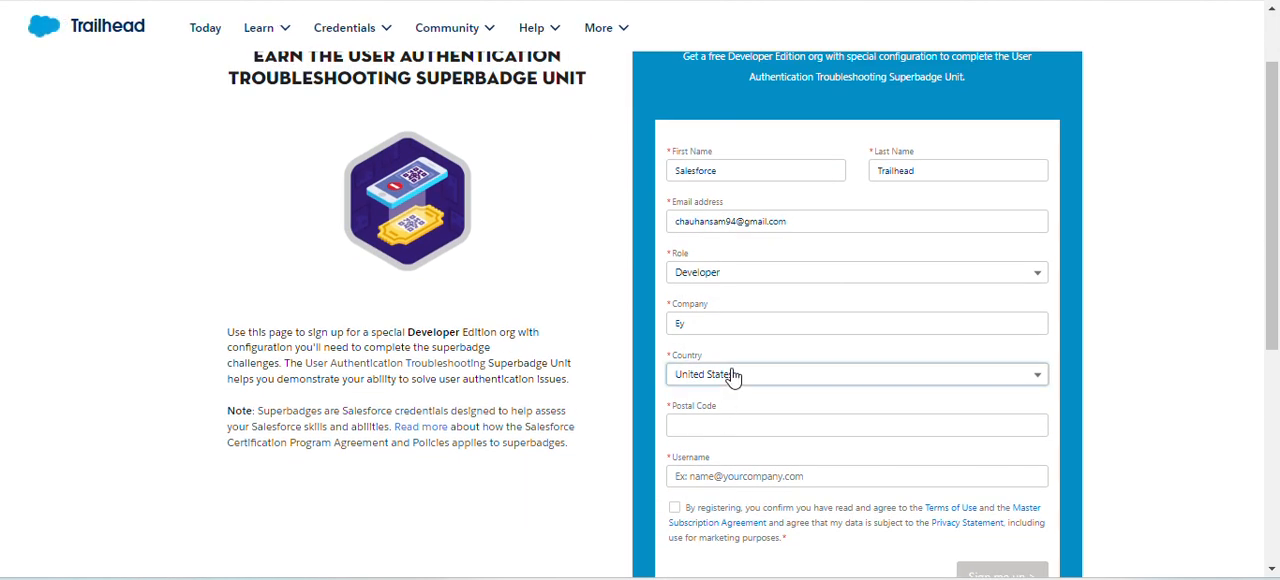
click(733, 374)
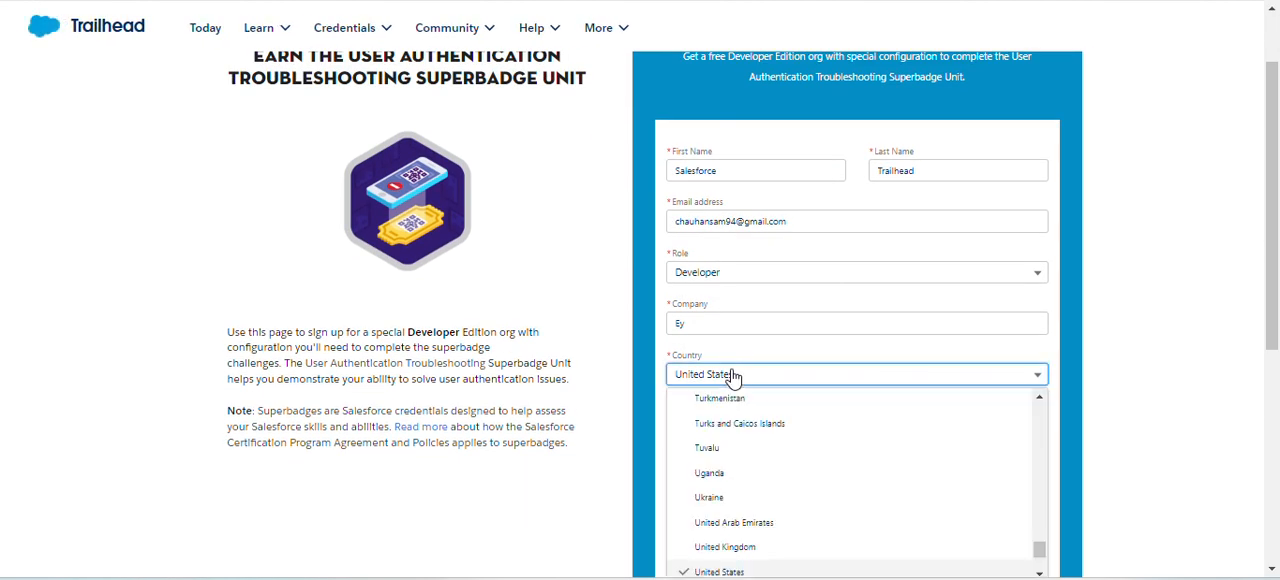
scroll(739, 436, up, 10)
click(737, 428)
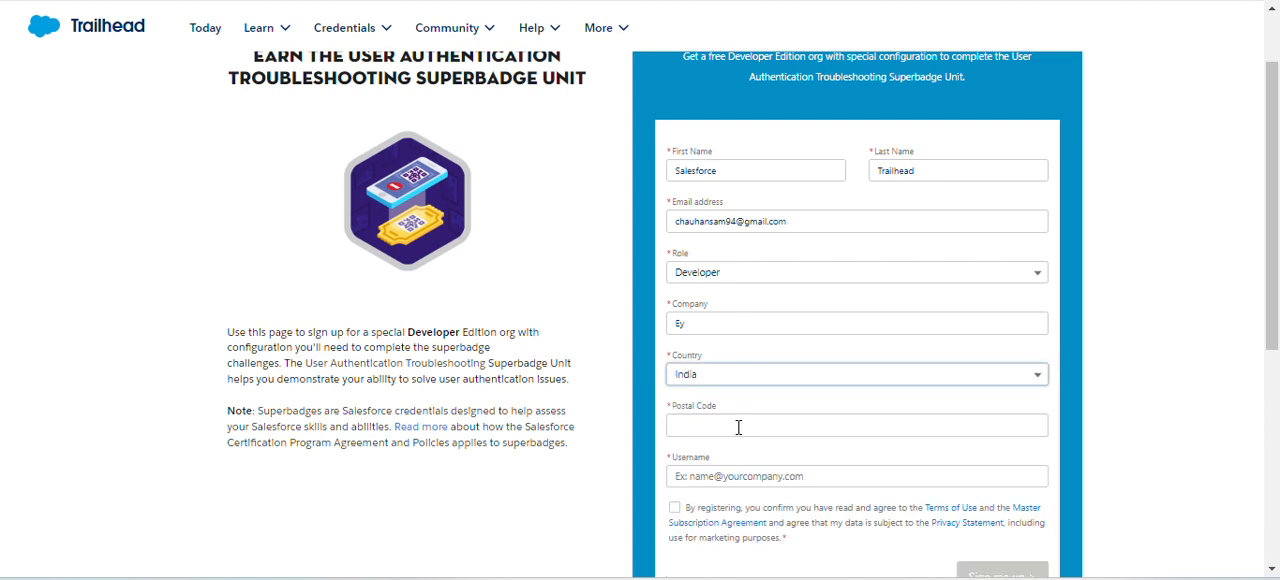
click(741, 427)
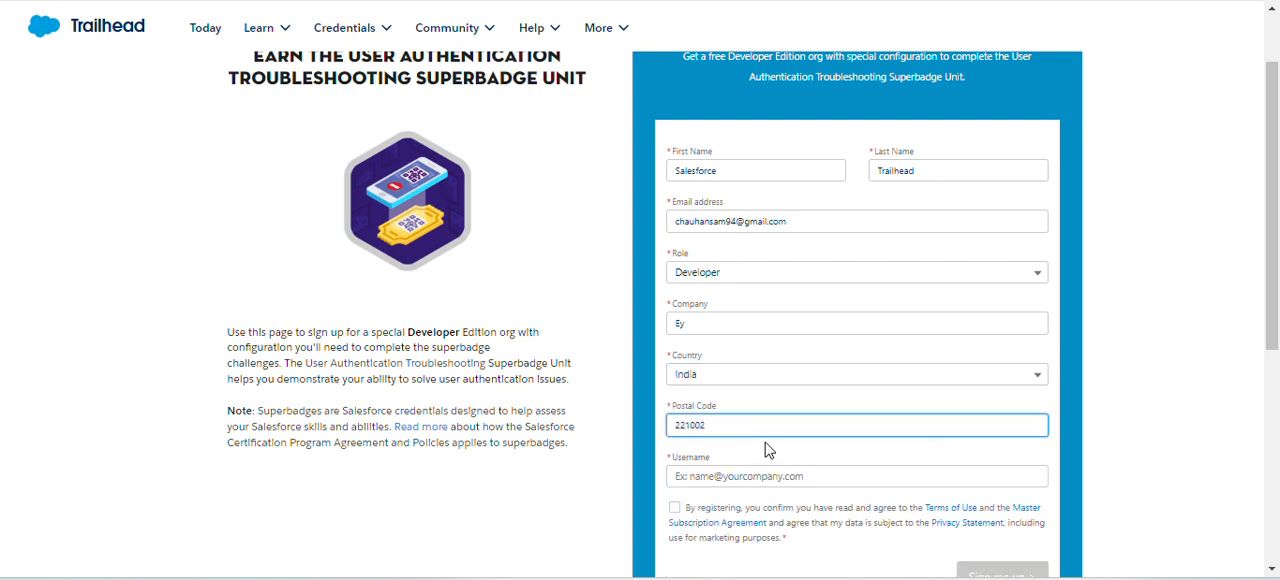
- Enter a username in e-mail format for the new Developer Edition org
click(767, 476)
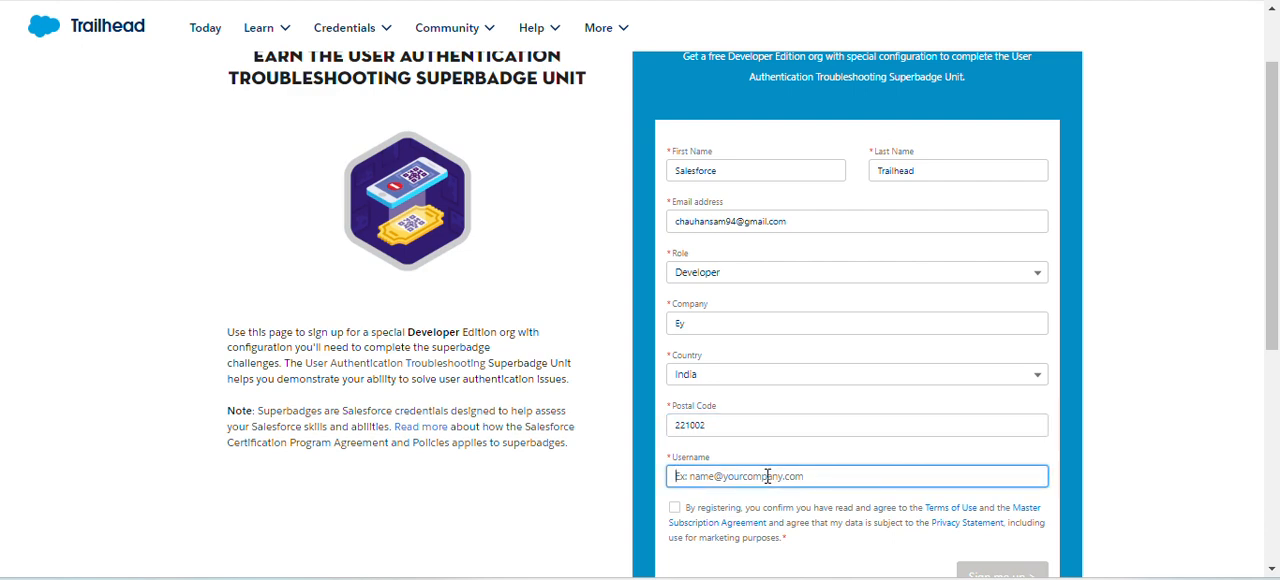
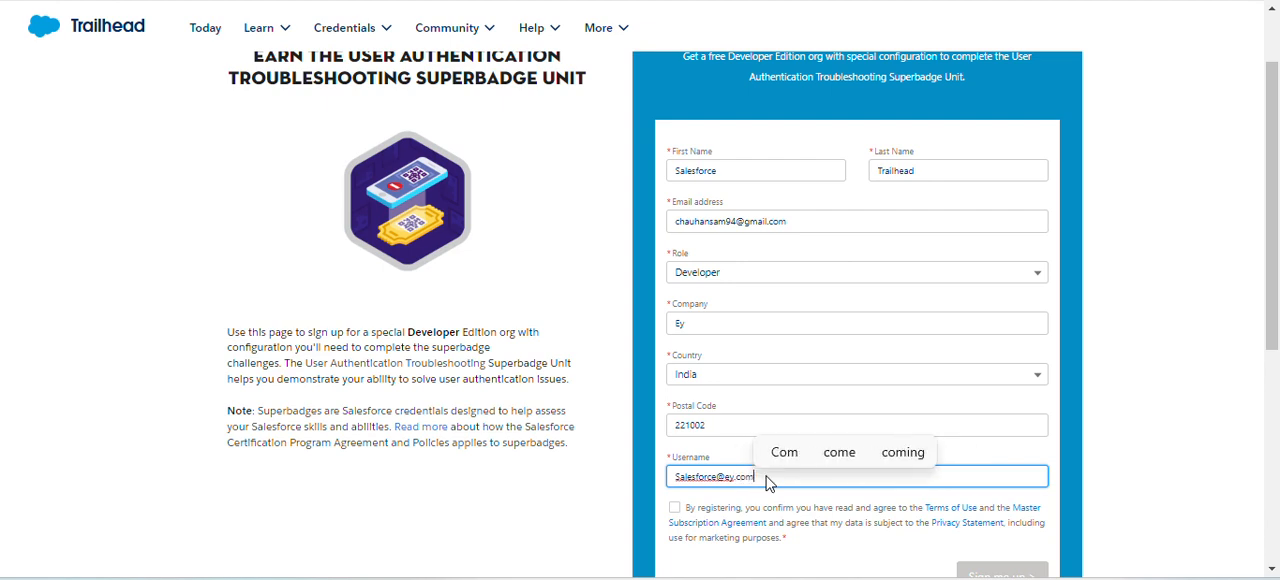
- Accept the terms of use and subscription agreement, and submit the Developer Edition sign-up form
scroll(781, 490, down, 2)
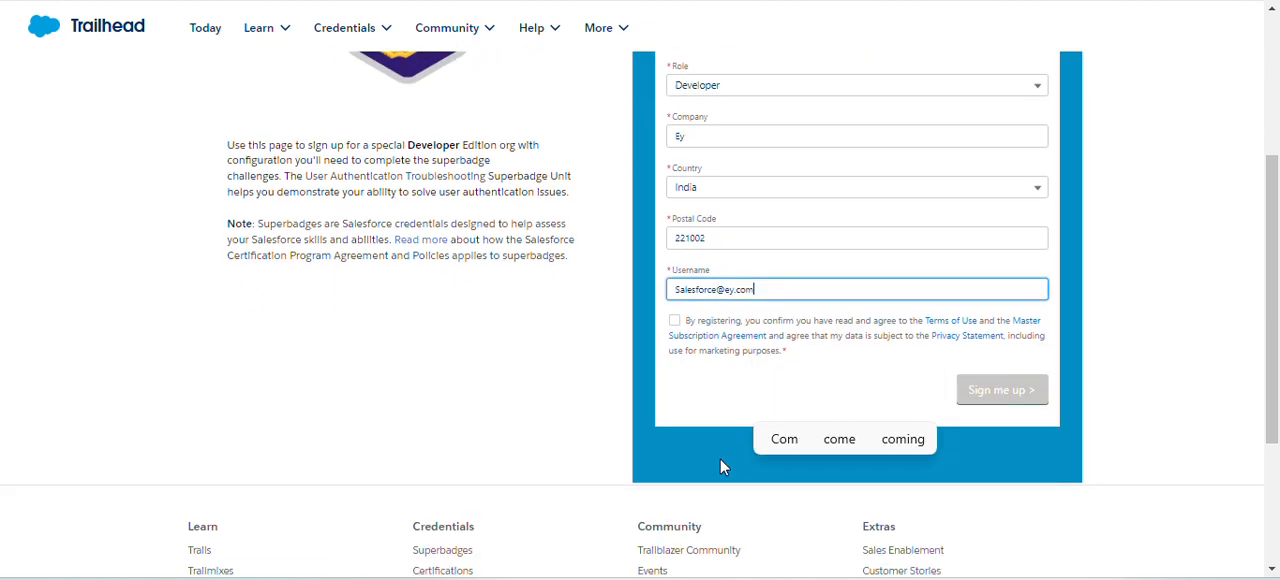
click(674, 321)
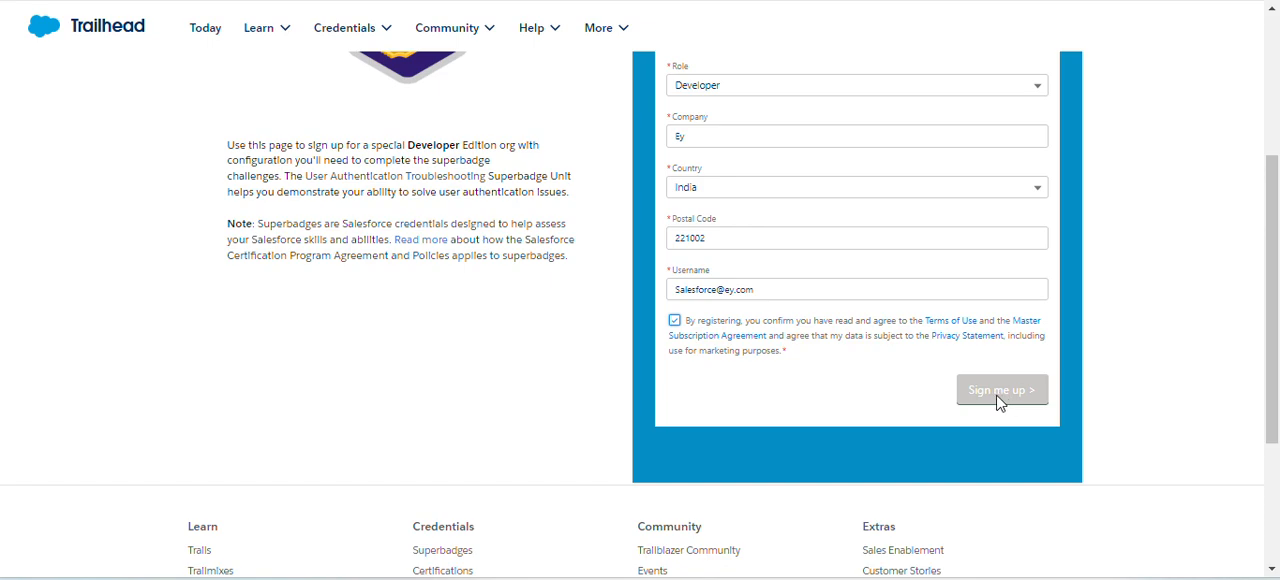
scroll(766, 374, up, 3)
scroll(837, 420, down, 5)
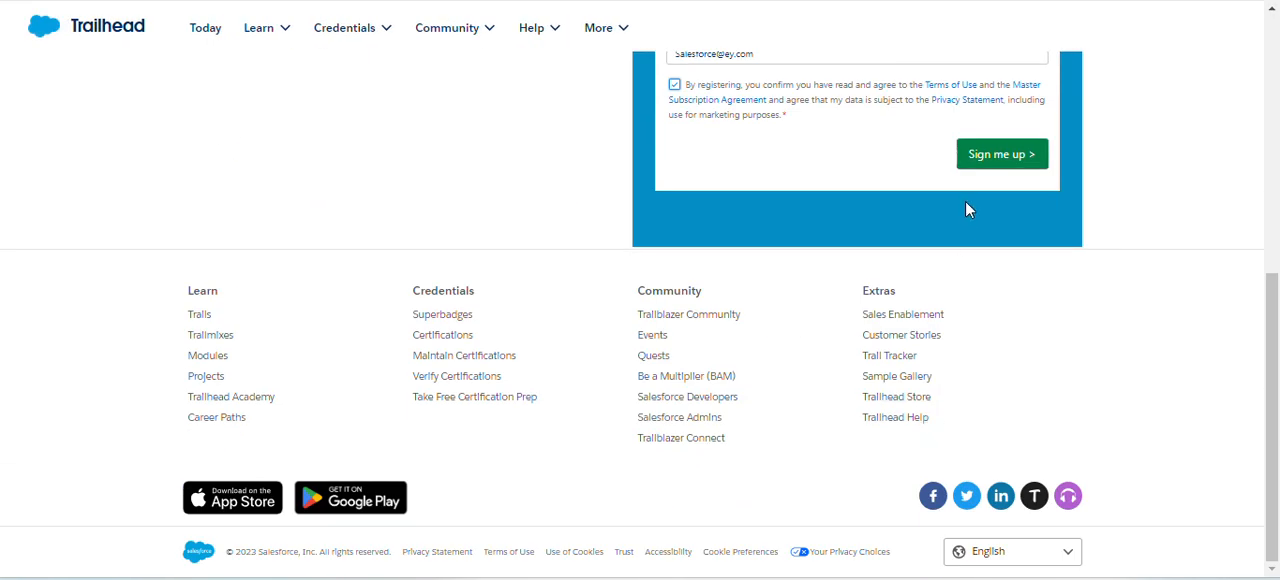
scroll(930, 325, up, 2)
click(995, 335)
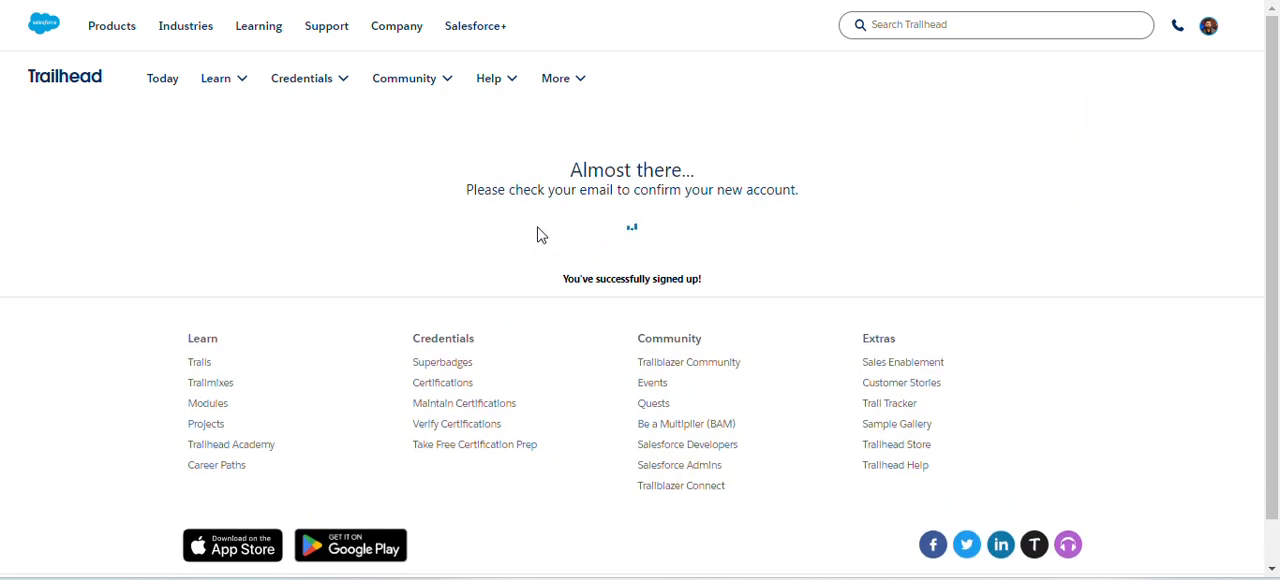
drag(466, 190, 826, 206)
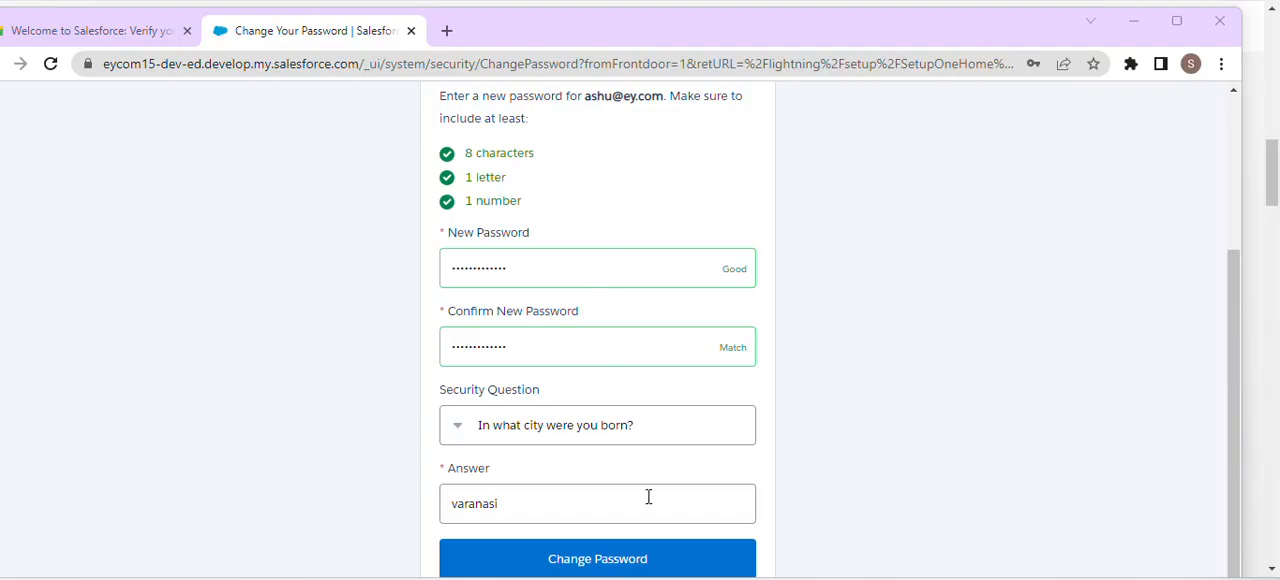
- Try to submit the new account password with its security question and answer, and dismiss the browser's offer to save it
click(655, 560)
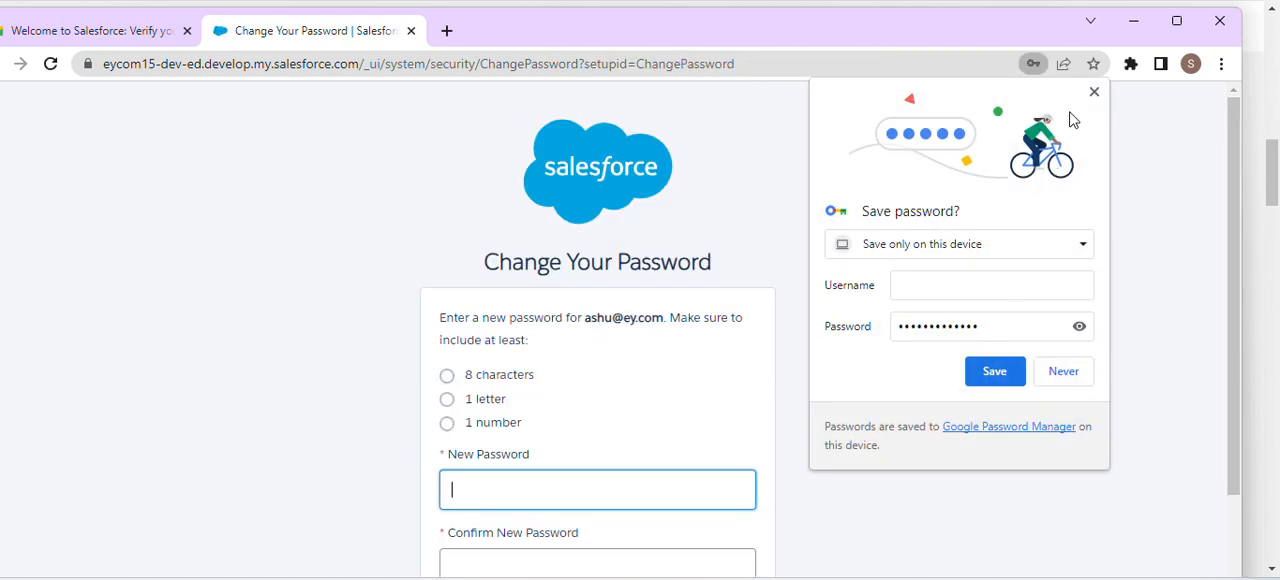
click(1097, 91)
click(1096, 92)
scroll(729, 297, down, 2)
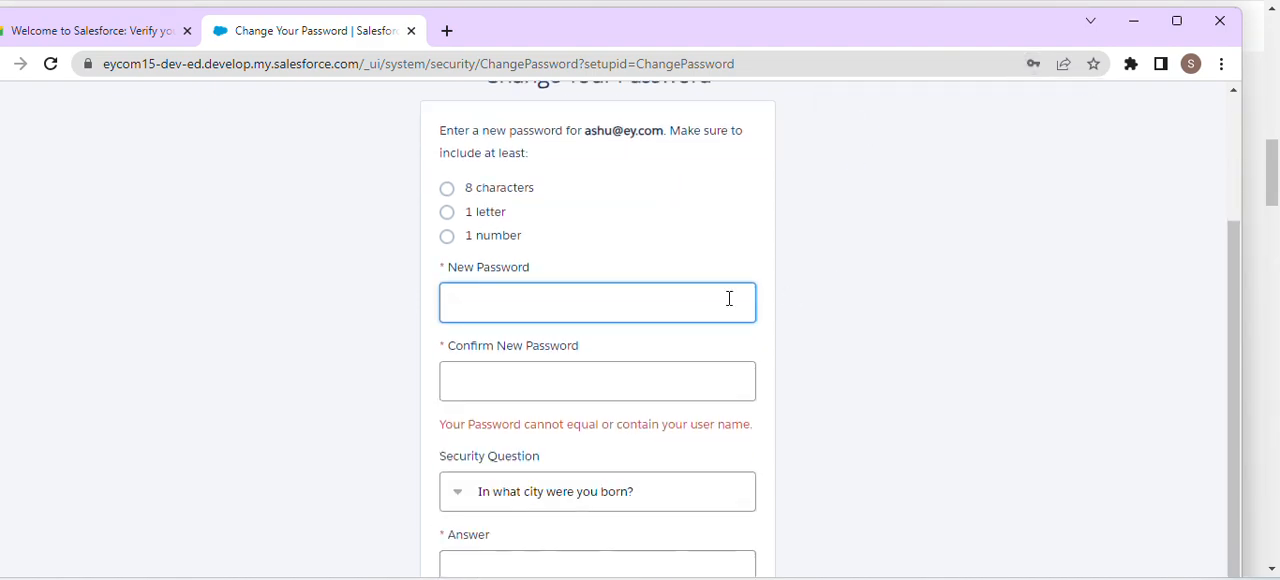
- Re-enter and confirm the new account password, fill in the security answer, submit the change, and decline saving the password in the browser
scroll(710, 340, up, 2)
scroll(660, 270, up, 1)
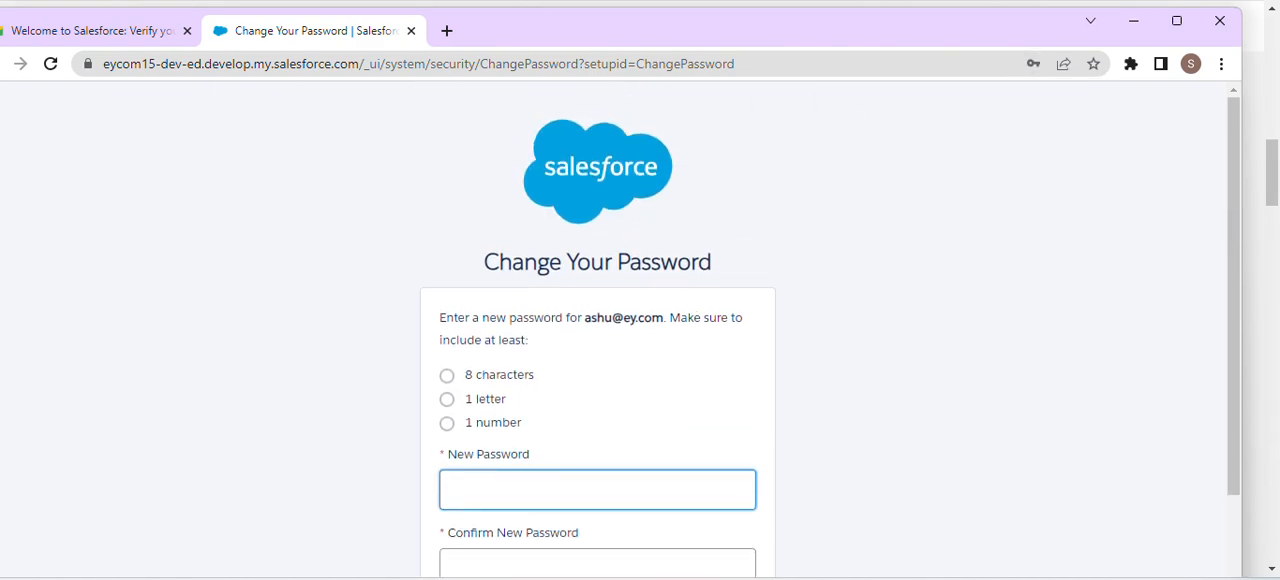
scroll(666, 354, down, 3)
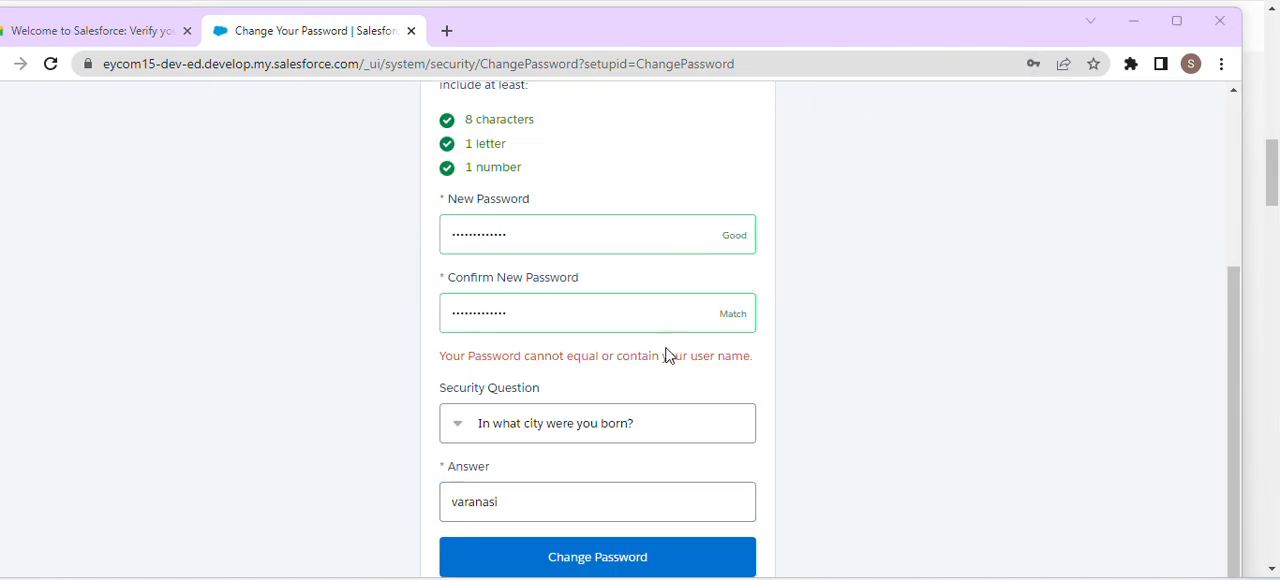
click(635, 568)
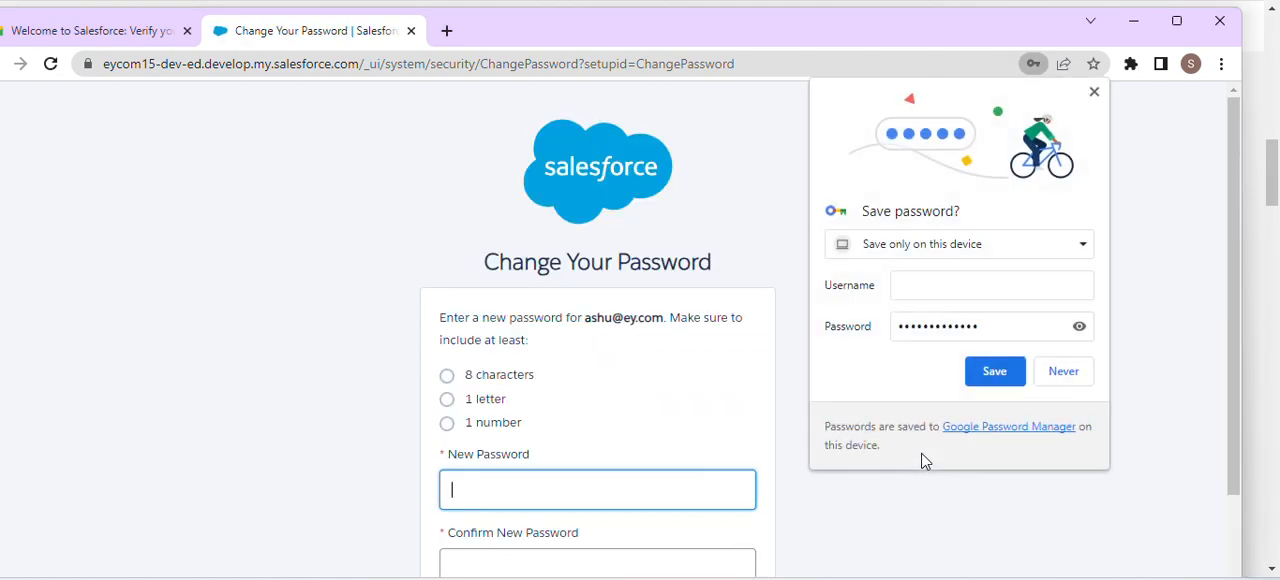
click(1077, 374)
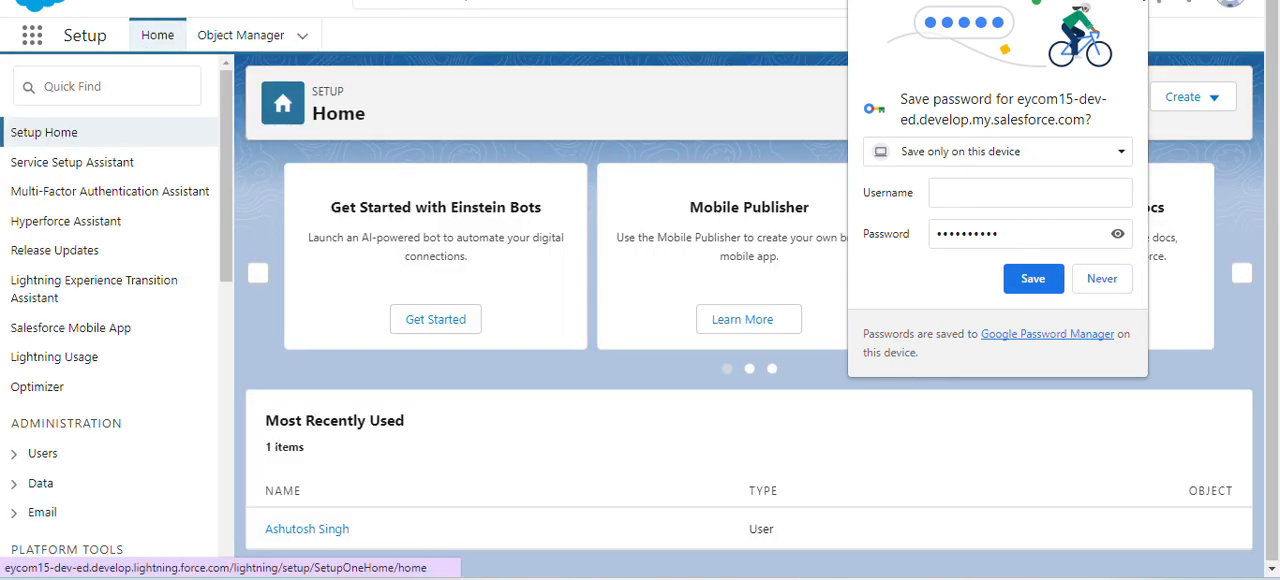
- Clear the prompts on Setup Home, allowing browser notifications and closing the incident management promotion
click(738, 267)
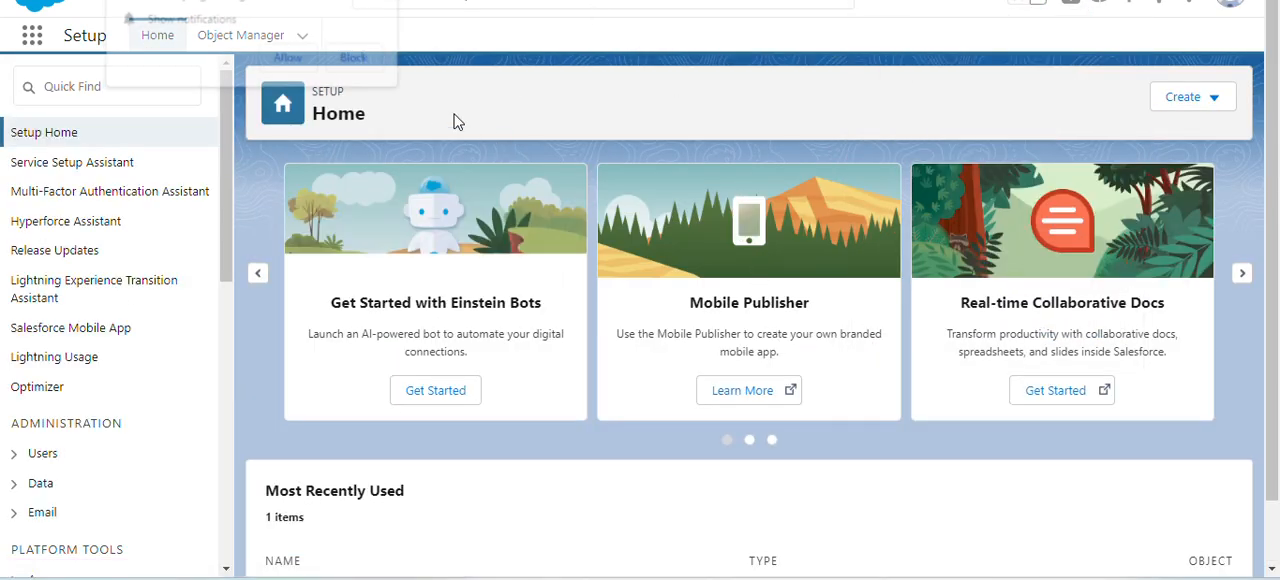
click(298, 57)
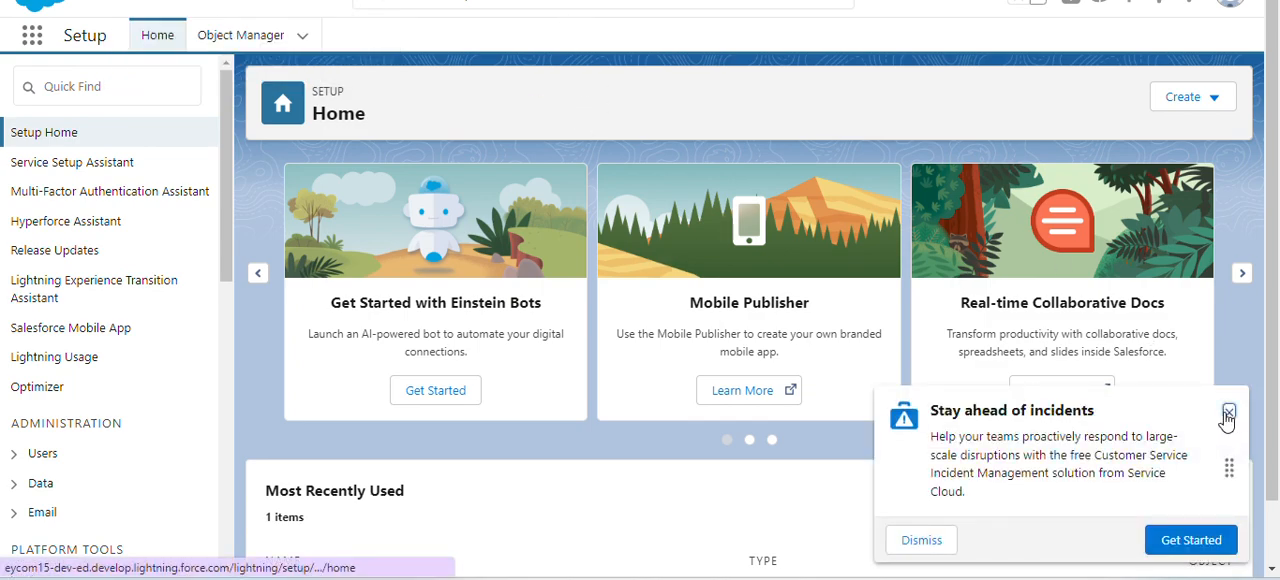
click(1227, 416)
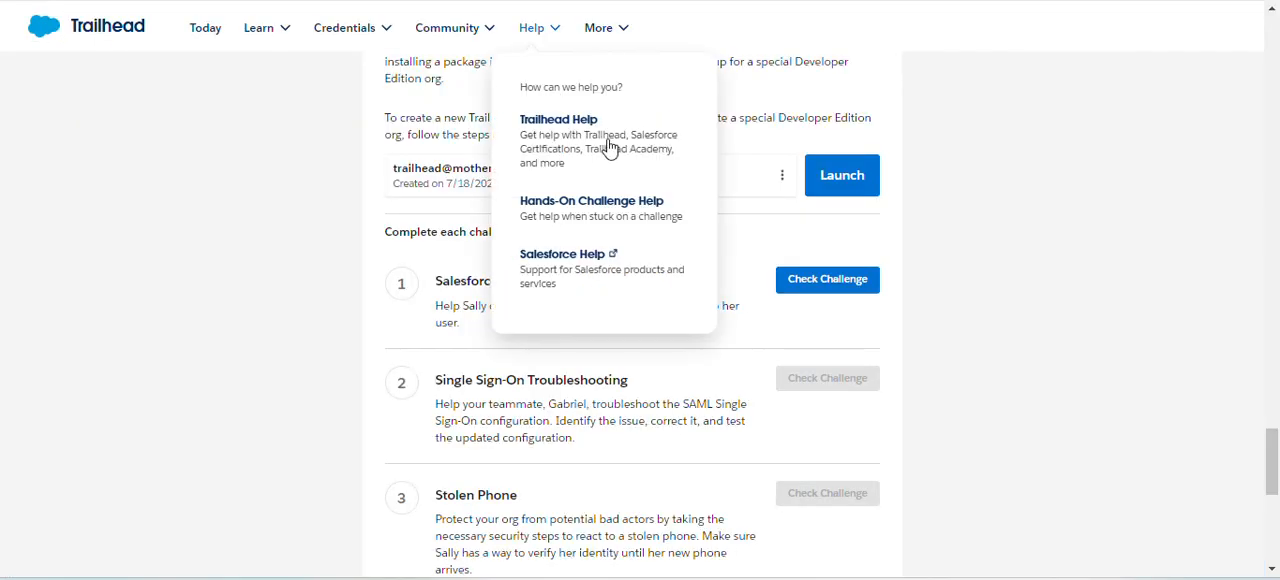
- Start connecting the new Developer Edition org from the superbadge page on Trailhead, logging in with its username and account password
click(785, 185)
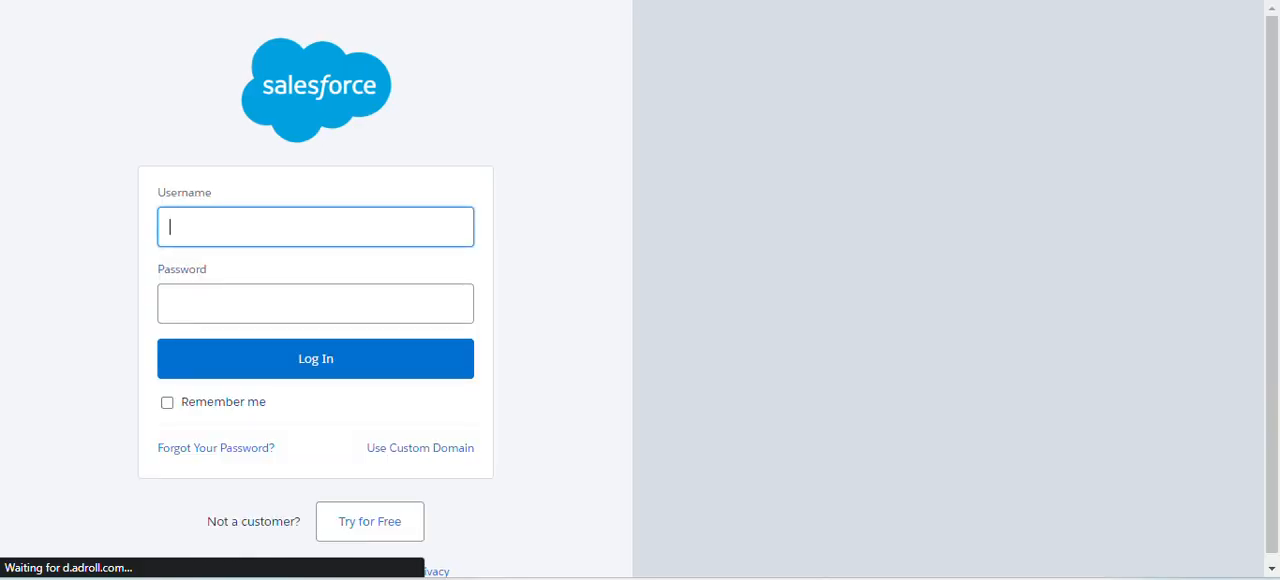
click(280, 234)
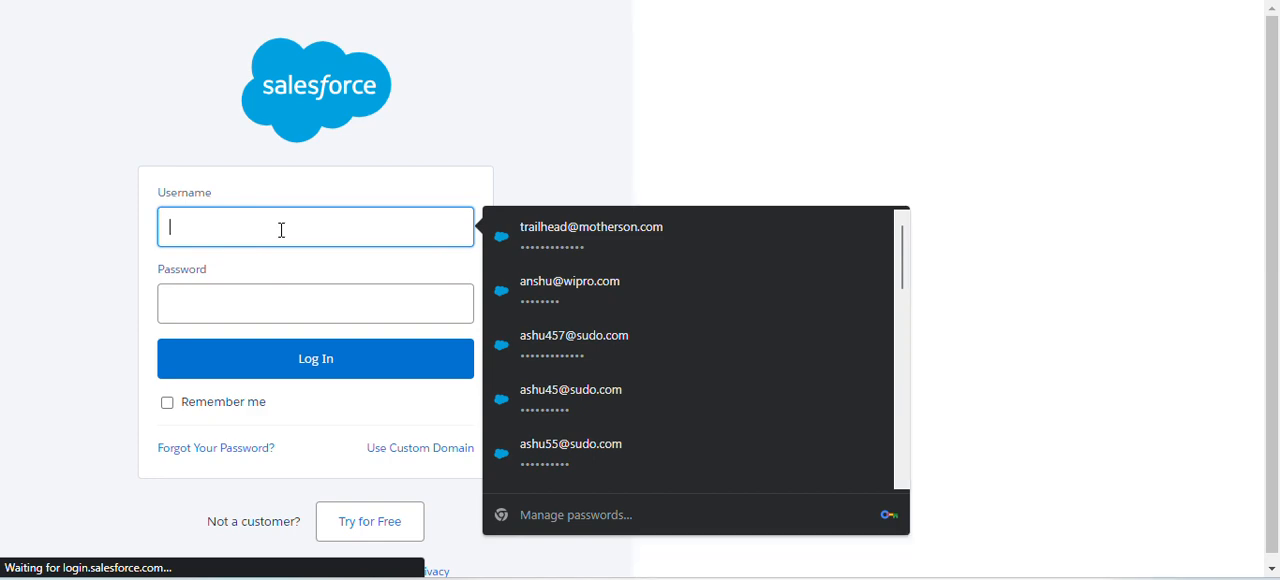
key(ctrl+v)
click(269, 300)
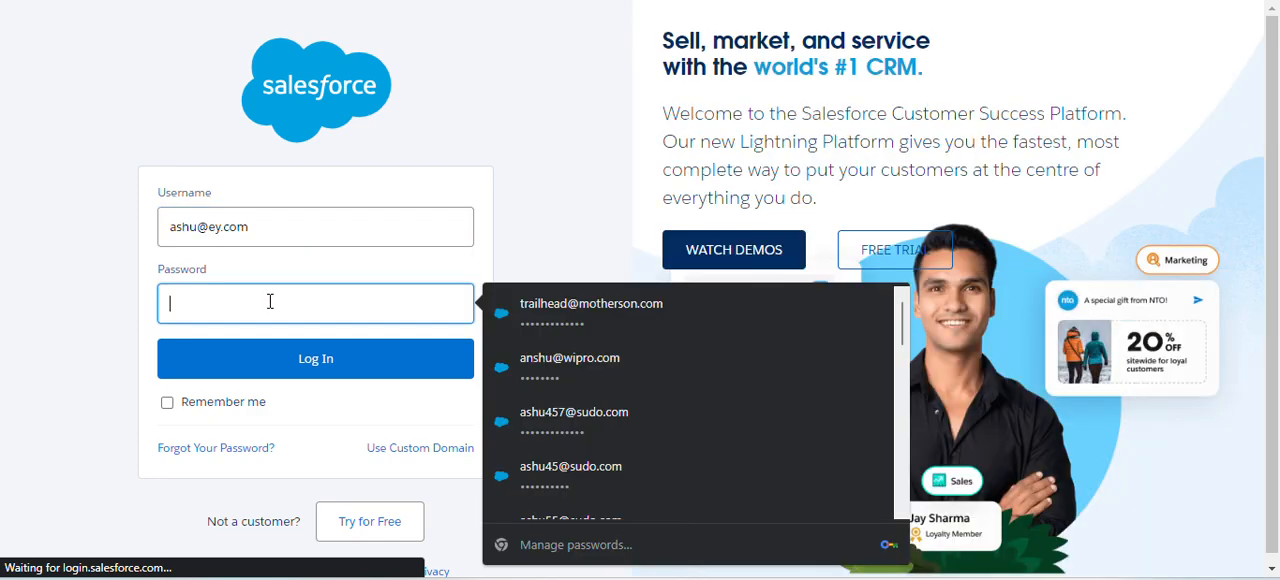
text(a)
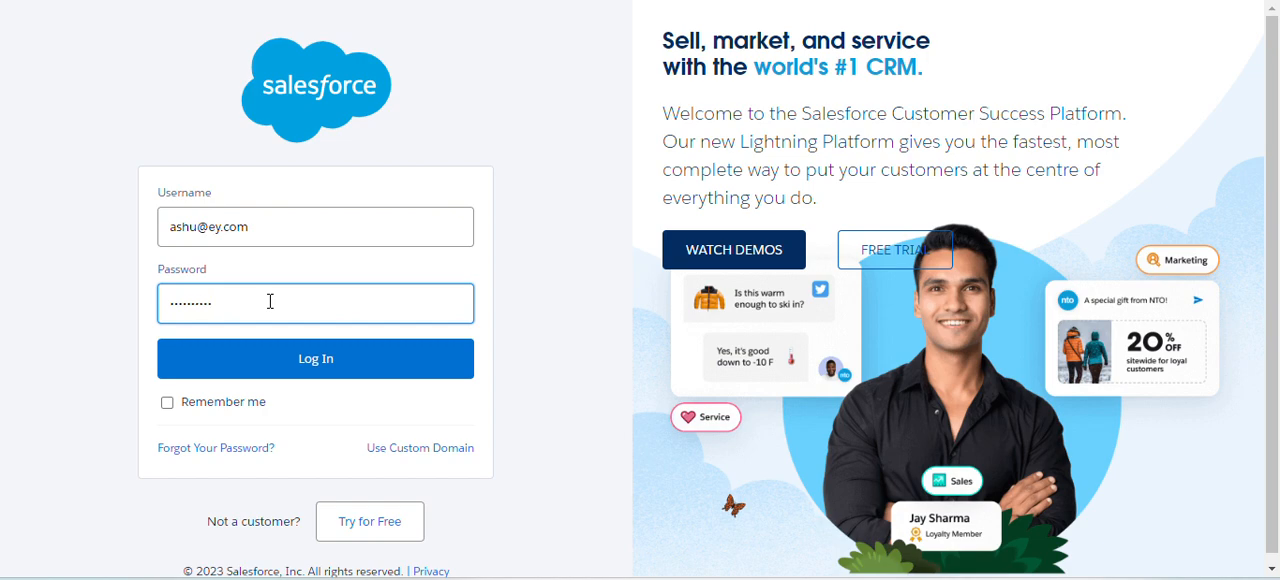
click(357, 359)
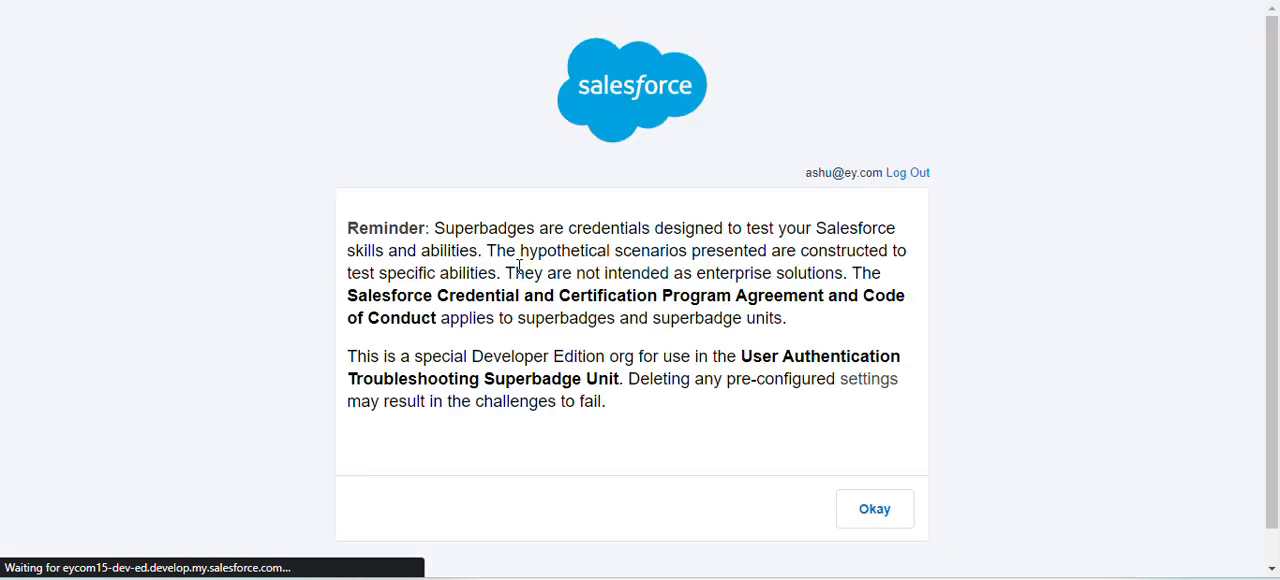
- Acknowledge the superbadge reminder, allow access for Trailhead Connected App, and save the org for hands-on challenges
click(875, 524)
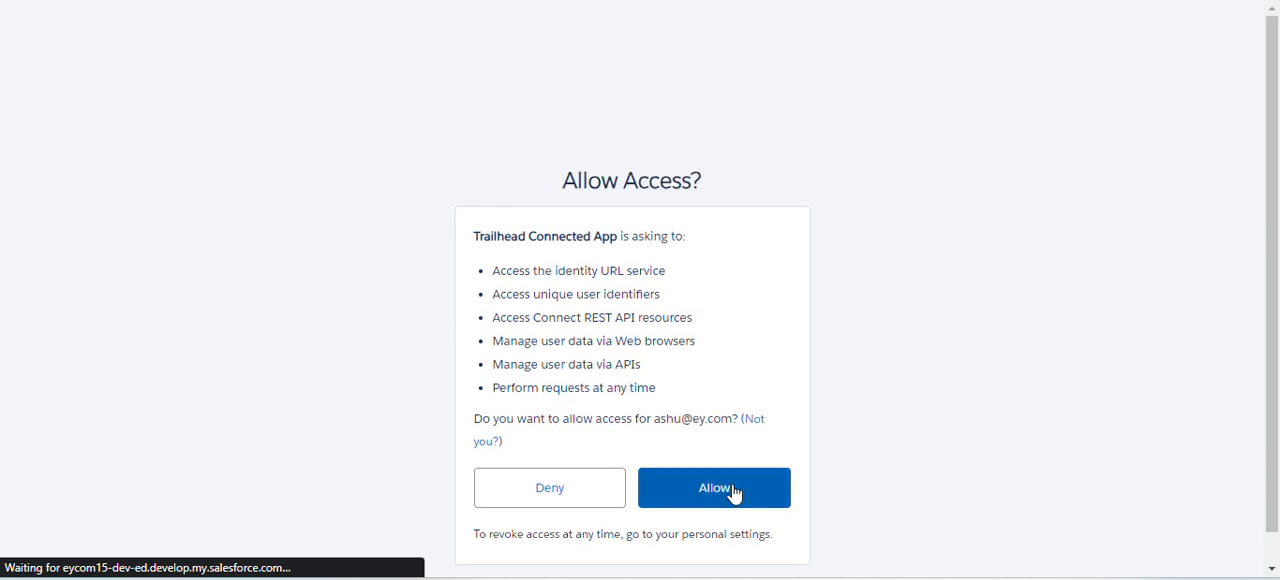
click(734, 491)
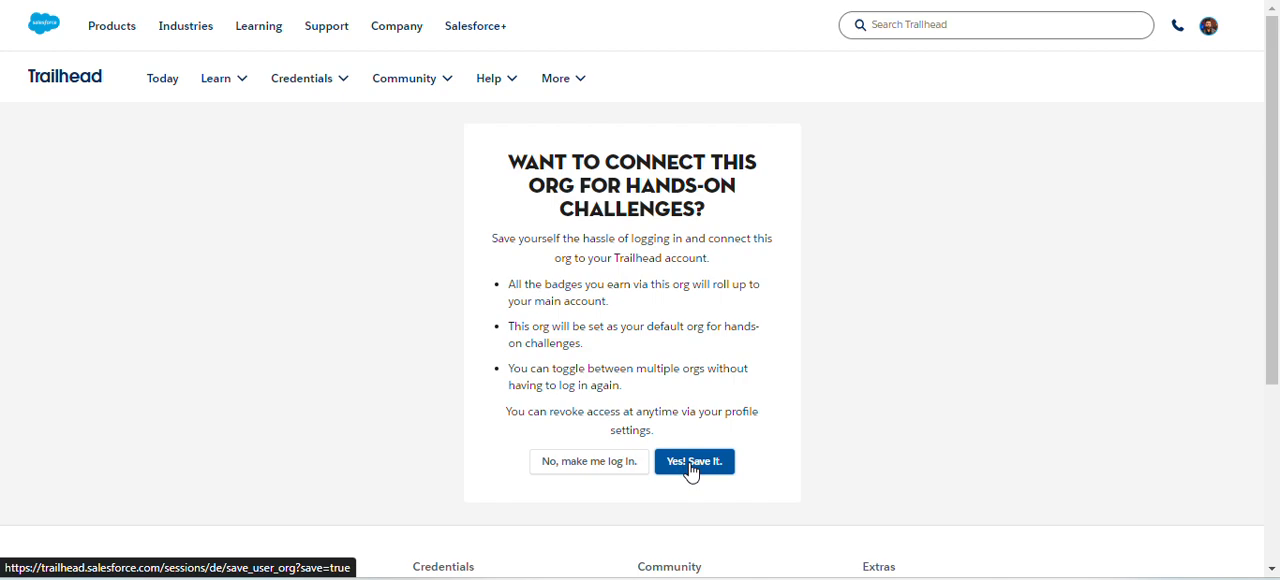
click(690, 466)
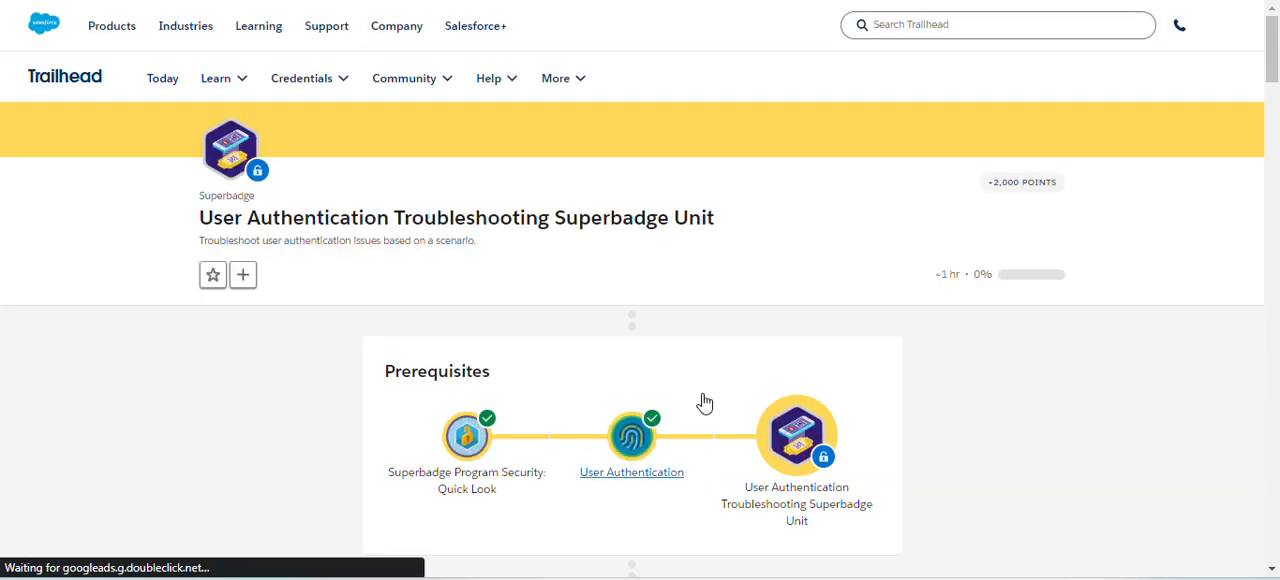
- Launch the newly connected org from the superbadge unit's challenge section
scroll(705, 403, down, 20)
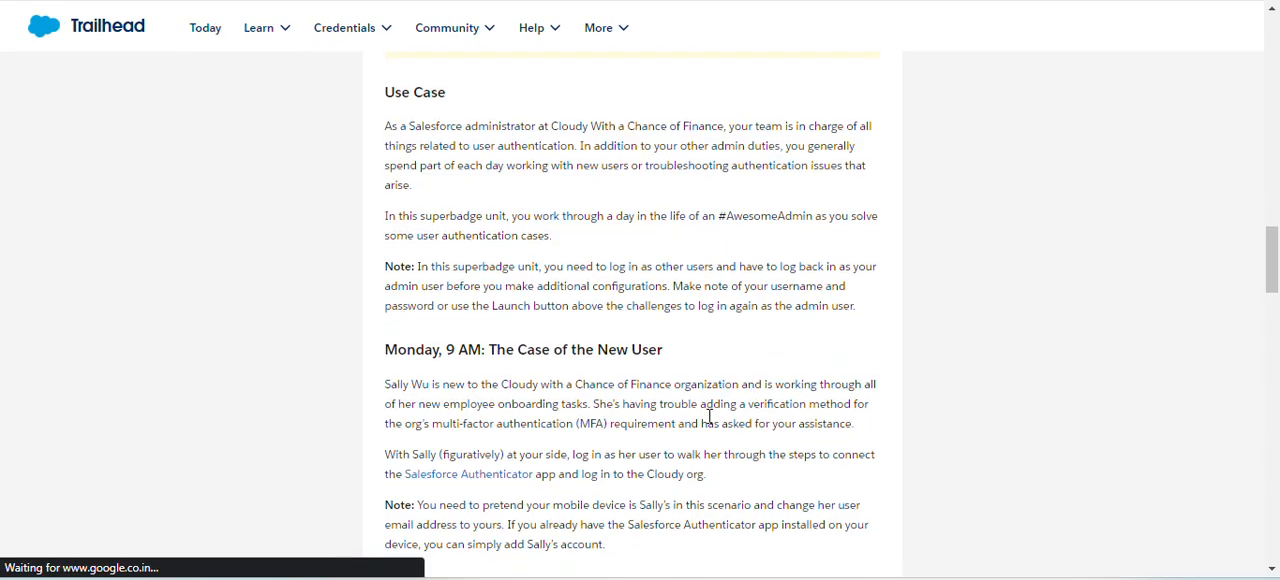
scroll(710, 415, down, 20)
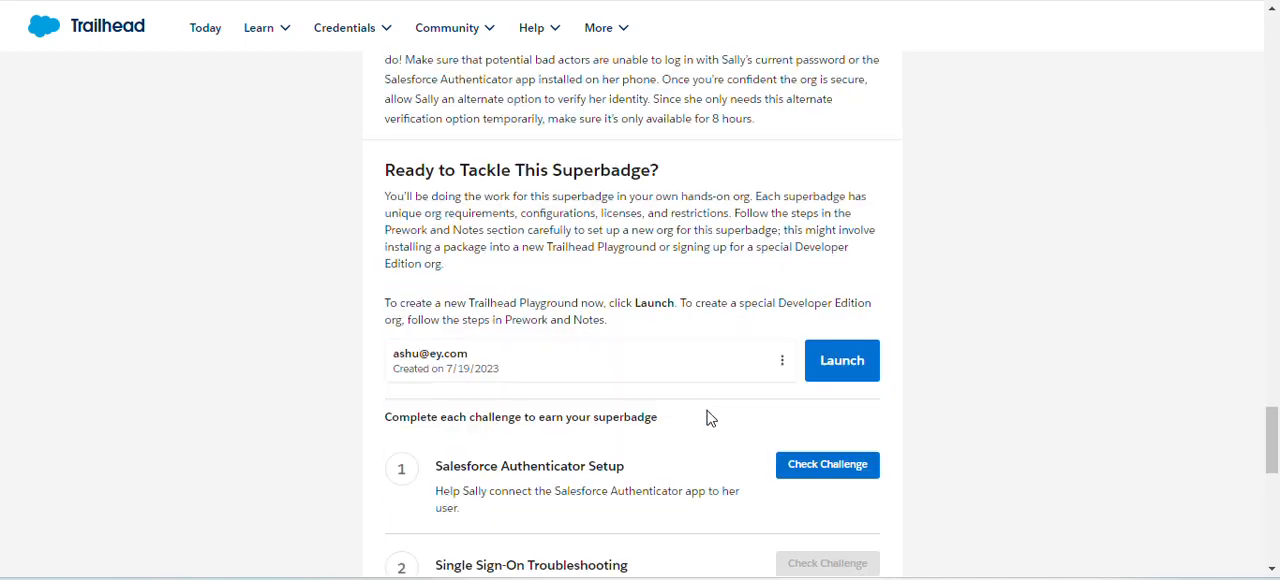
click(839, 361)
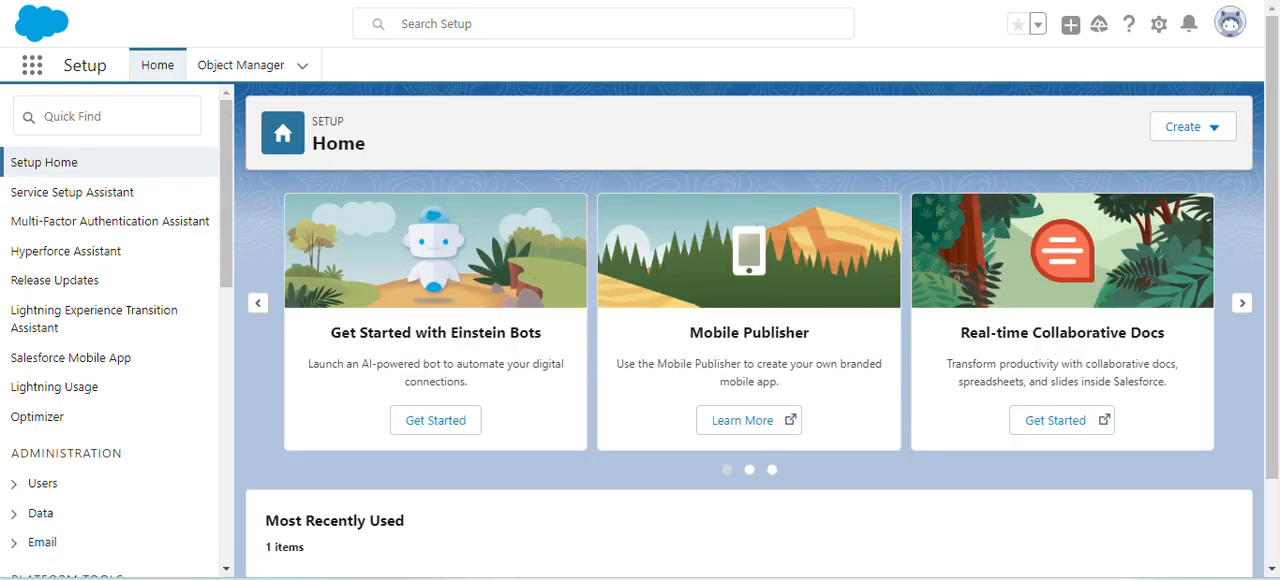
- Search Setup for the new employee named in the superbadge's first case and open her user record
click(458, 24)
text(Sally Wu)
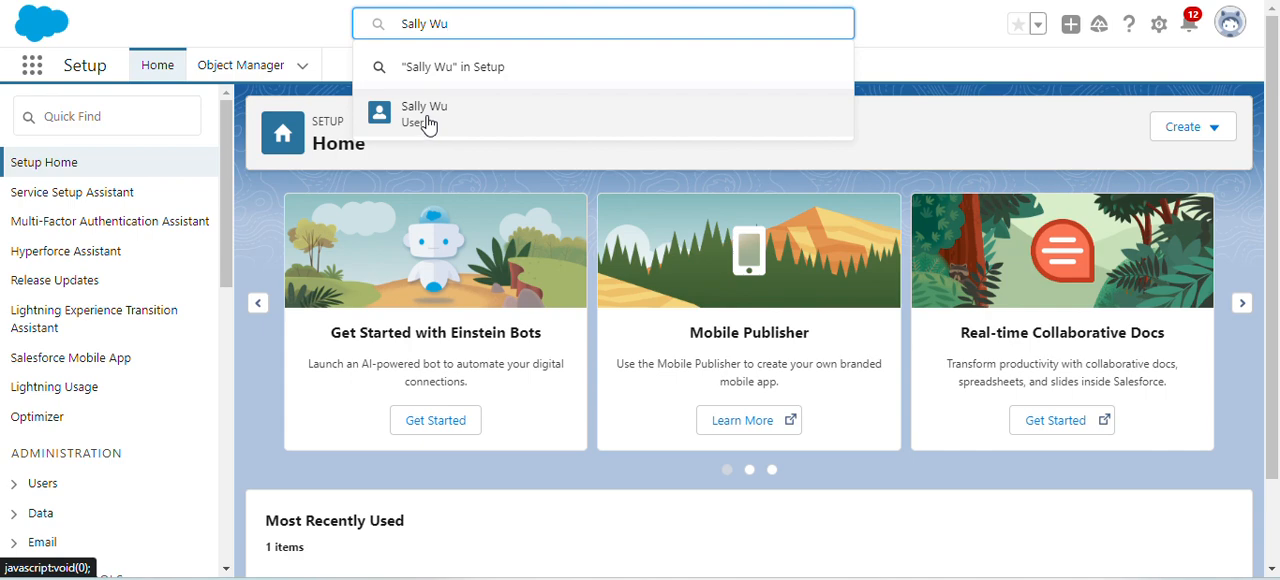
click(427, 122)
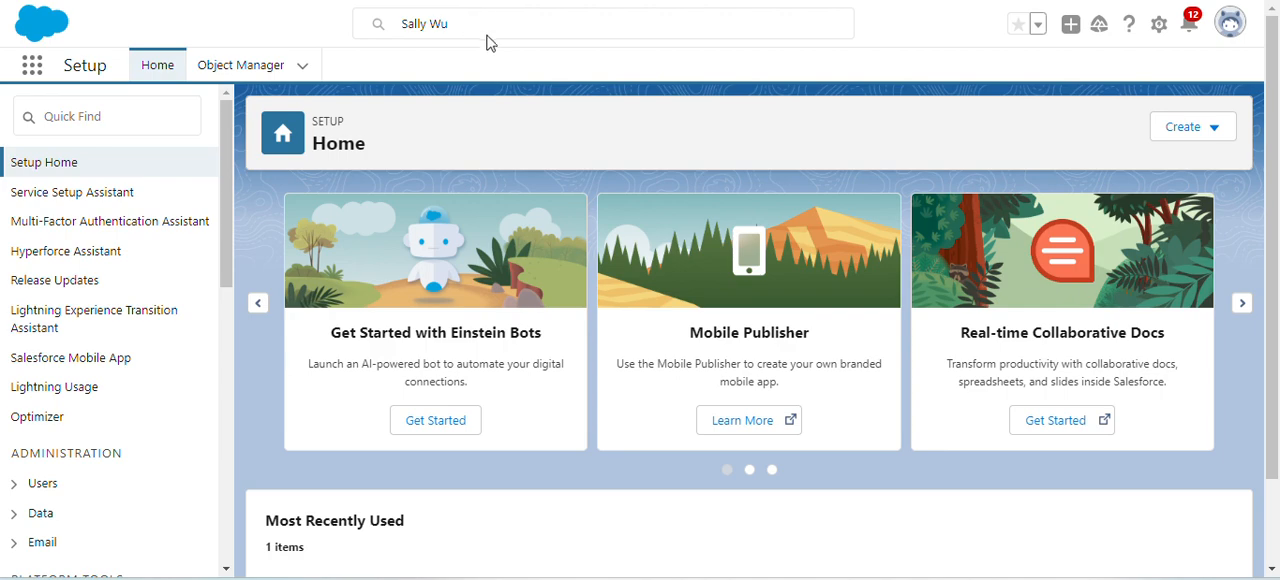
click(480, 30)
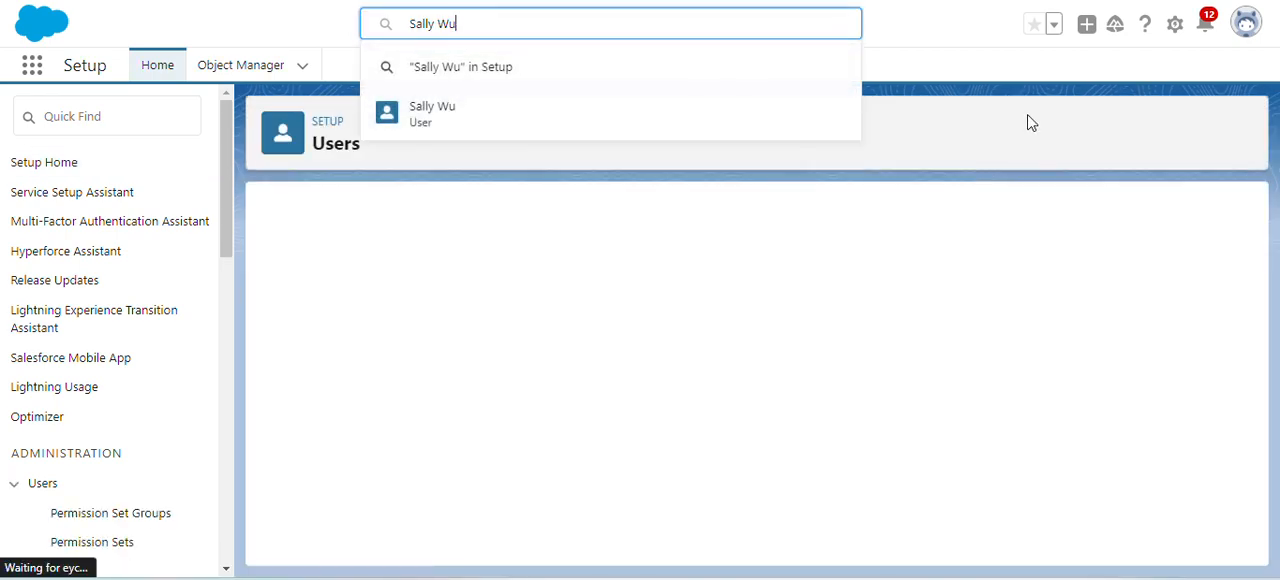
click(1000, 91)
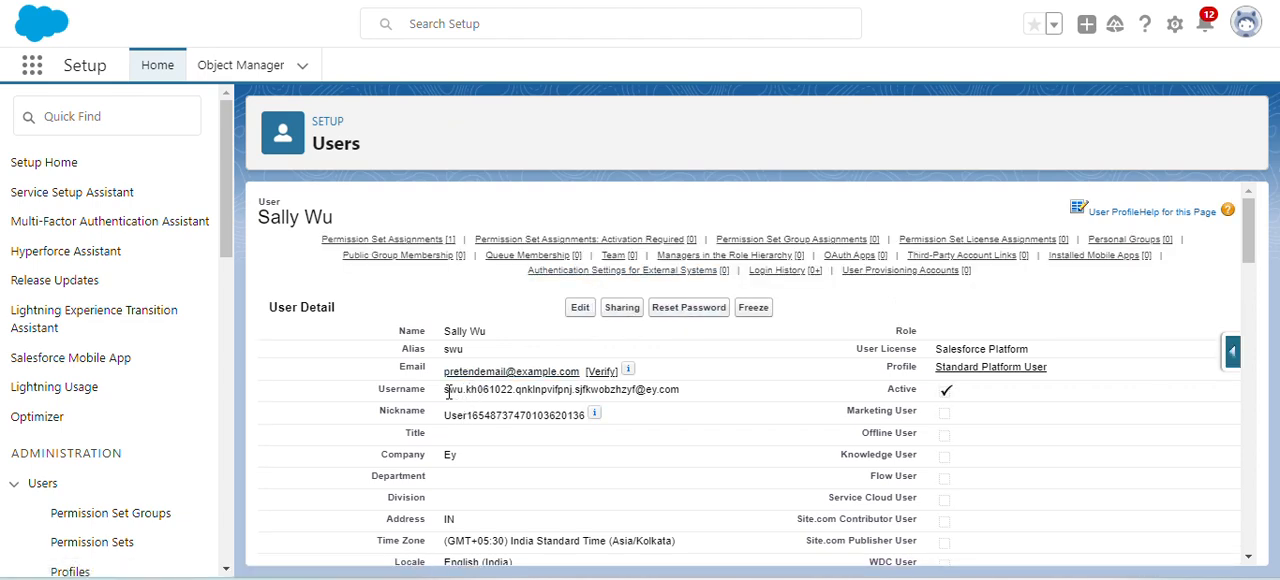
- Copy the username from the employee's user record and log out of the admin account
drag(444, 392, 686, 398)
key(ctrl+c)
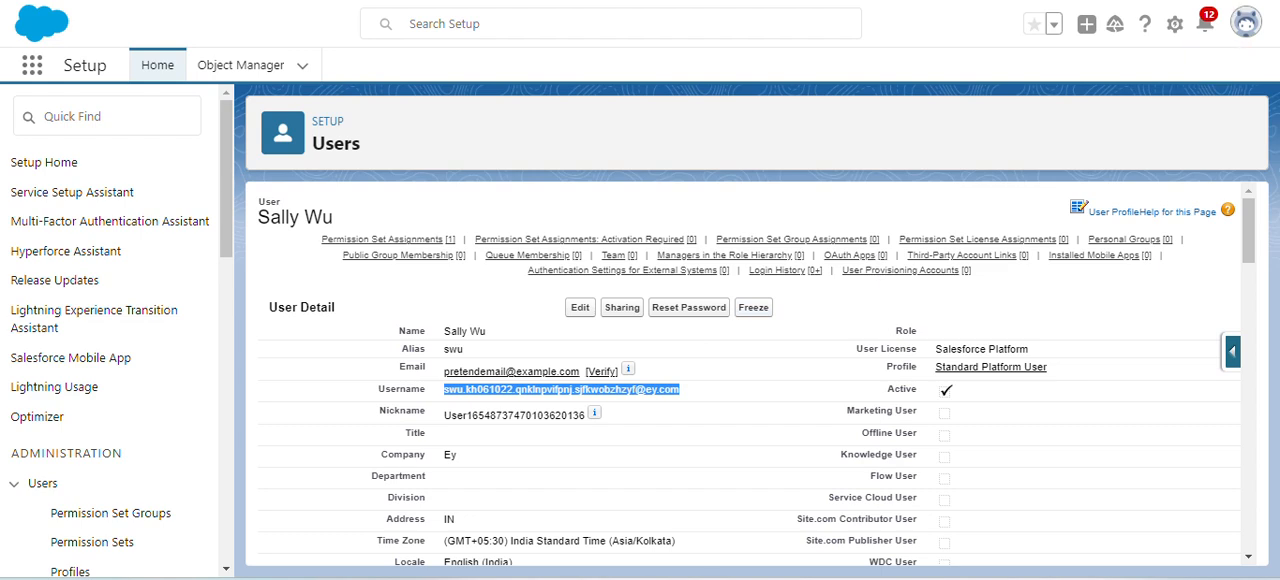
click(1259, 25)
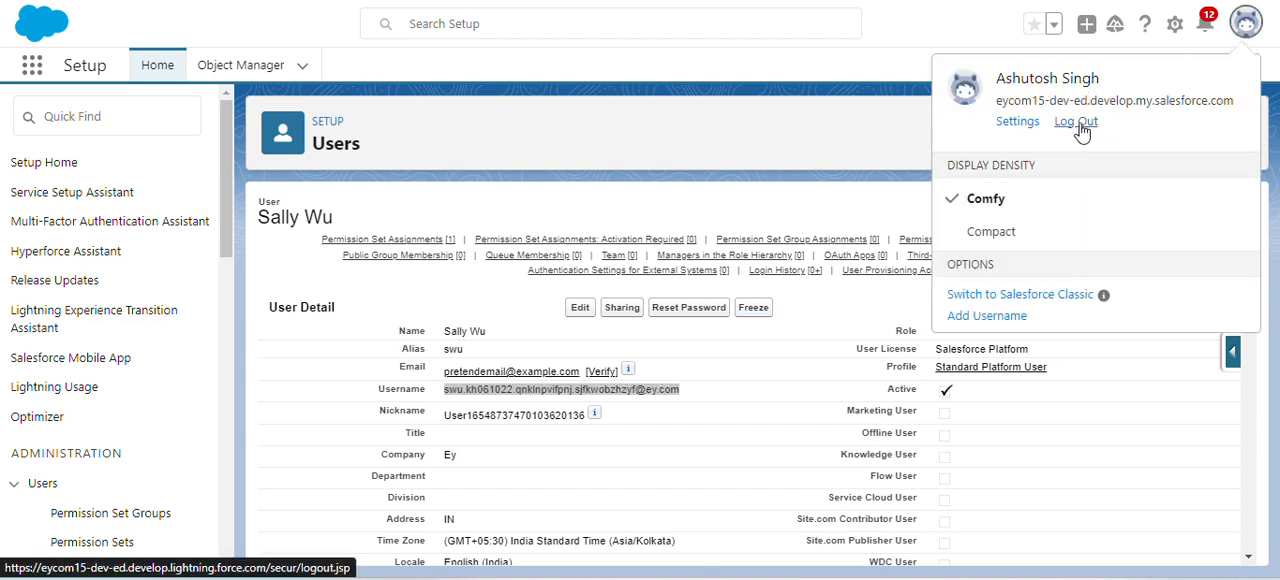
mouse_move(805, 270)
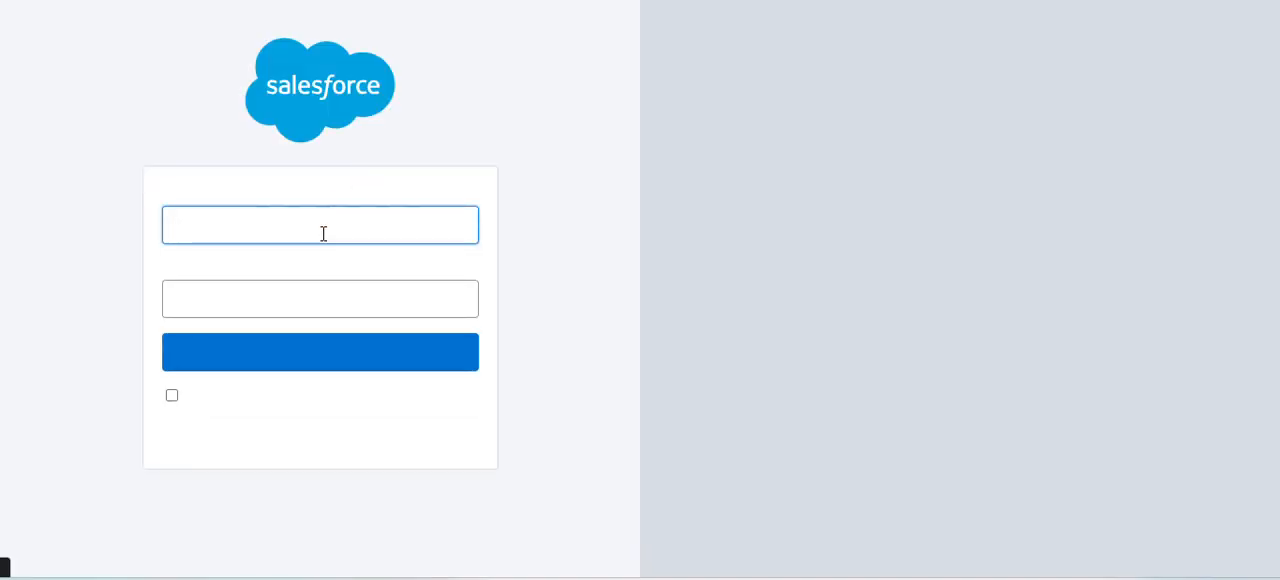
- Try to log in as the new employee with the copied username and an account password
click(322, 228)
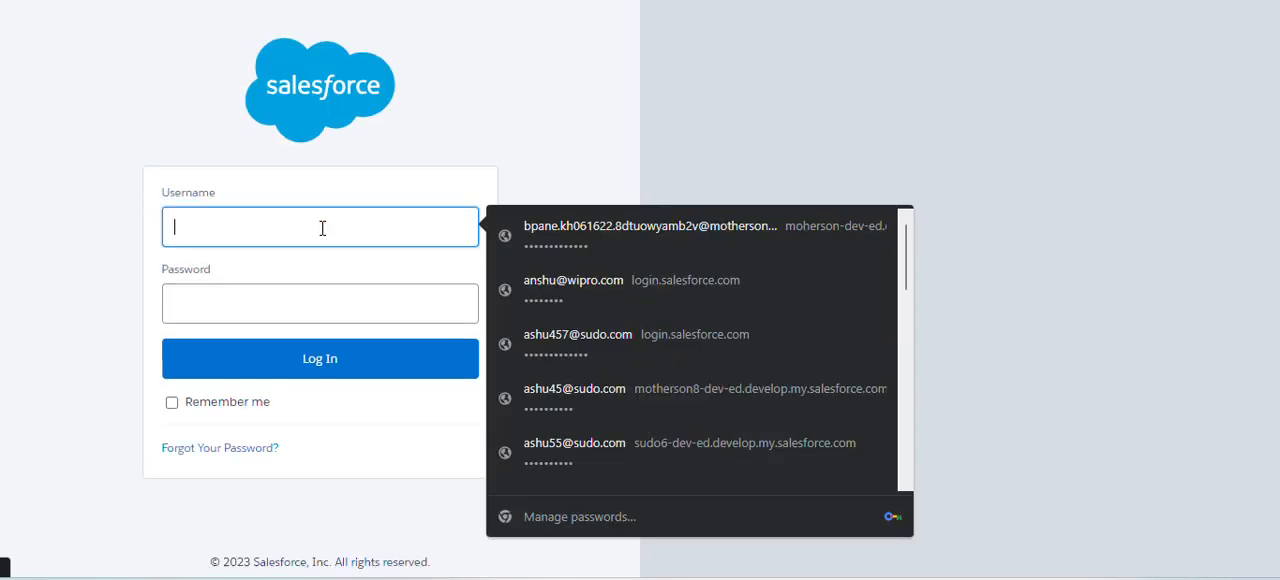
click(322, 228)
key(ctrl+v)
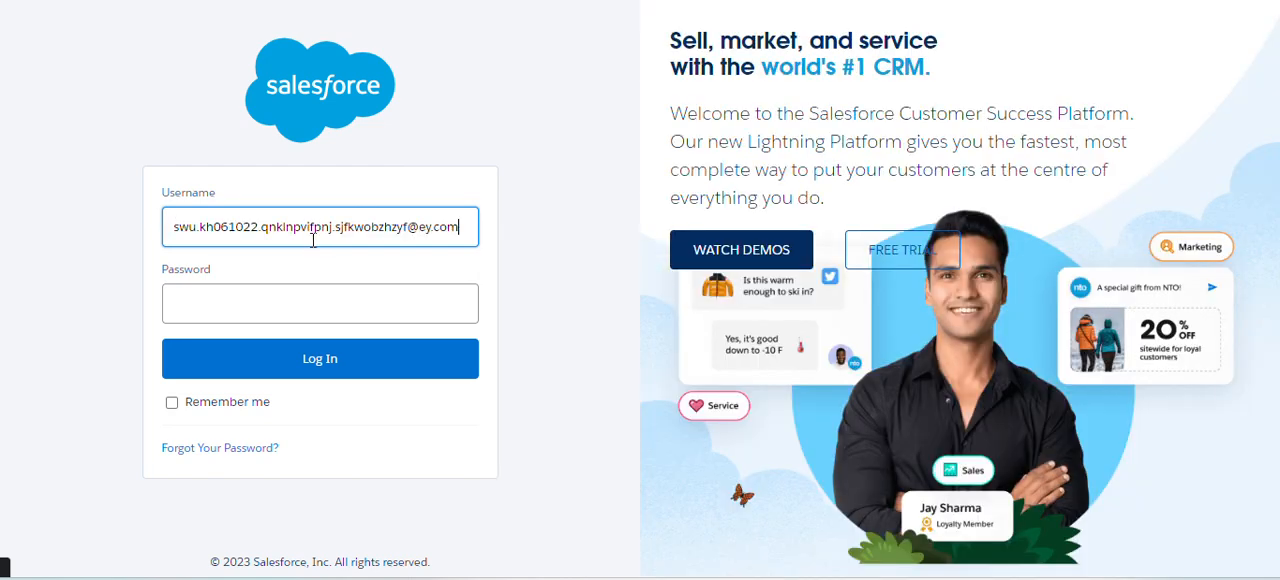
click(283, 291)
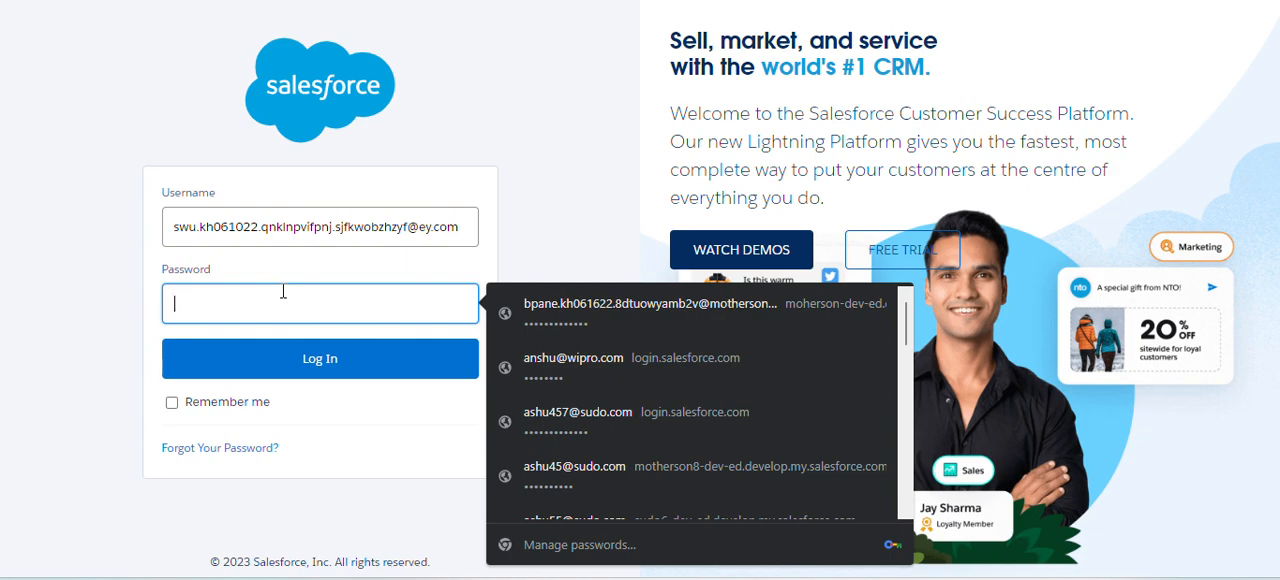
text(•••)
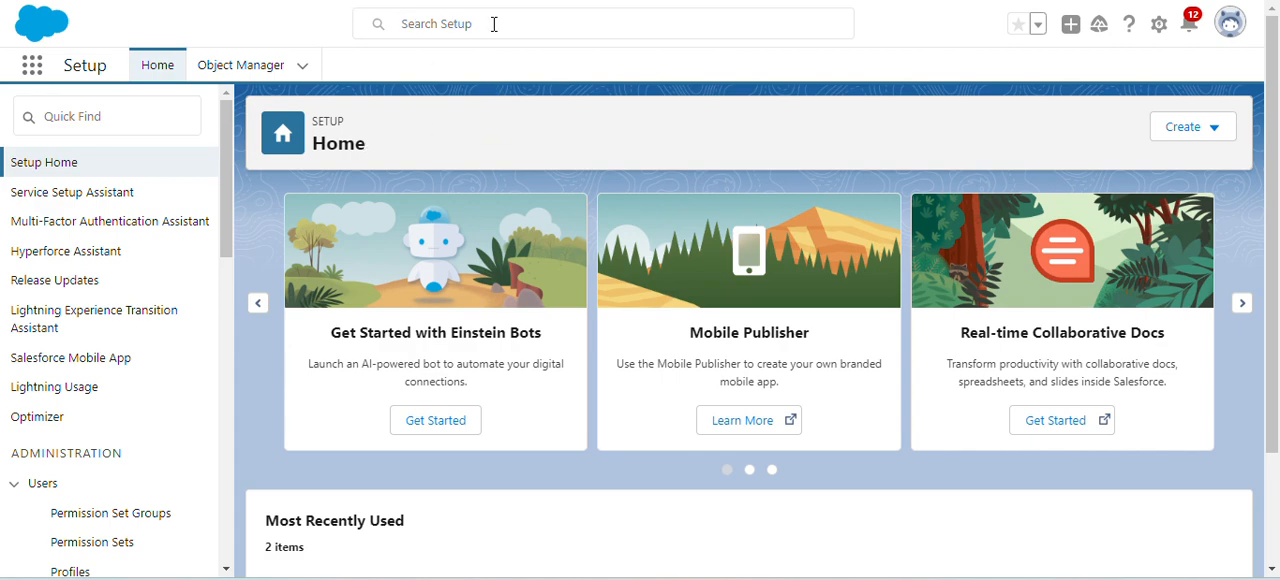
- Reopen the new employee's user record from the Setup search and reset her password
click(491, 23)
click(466, 100)
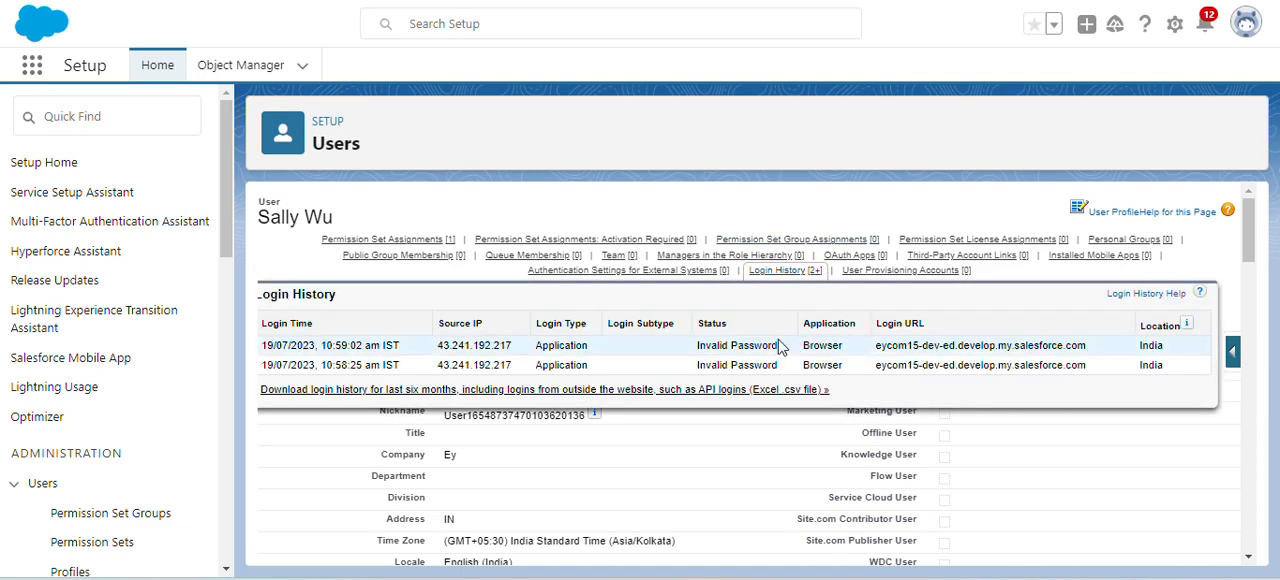
click(688, 307)
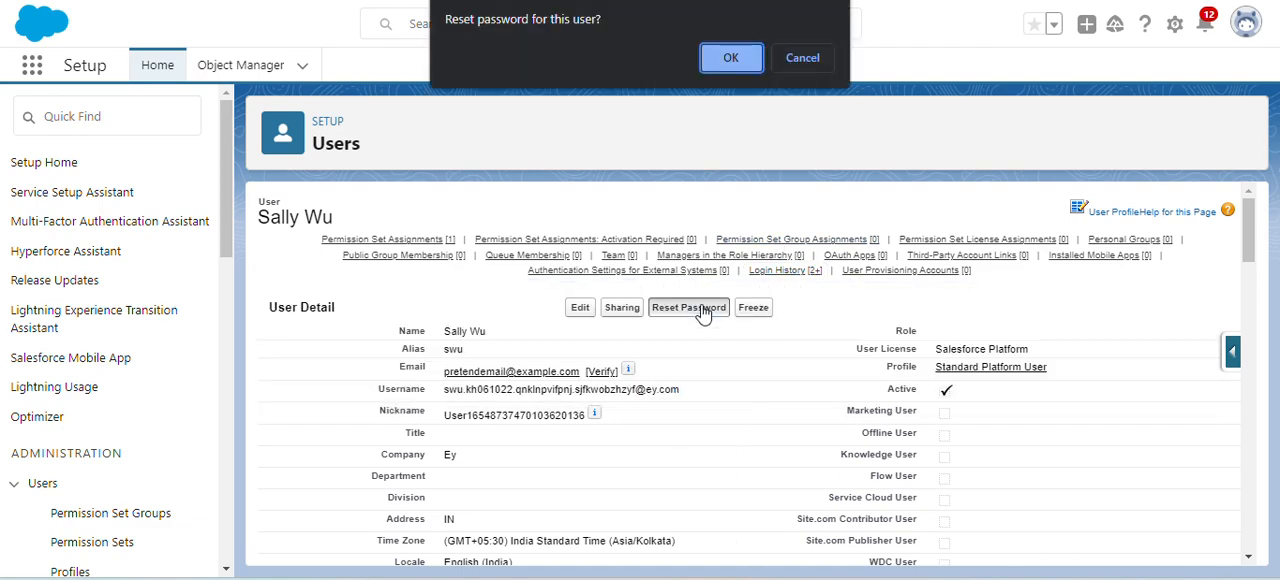
click(730, 60)
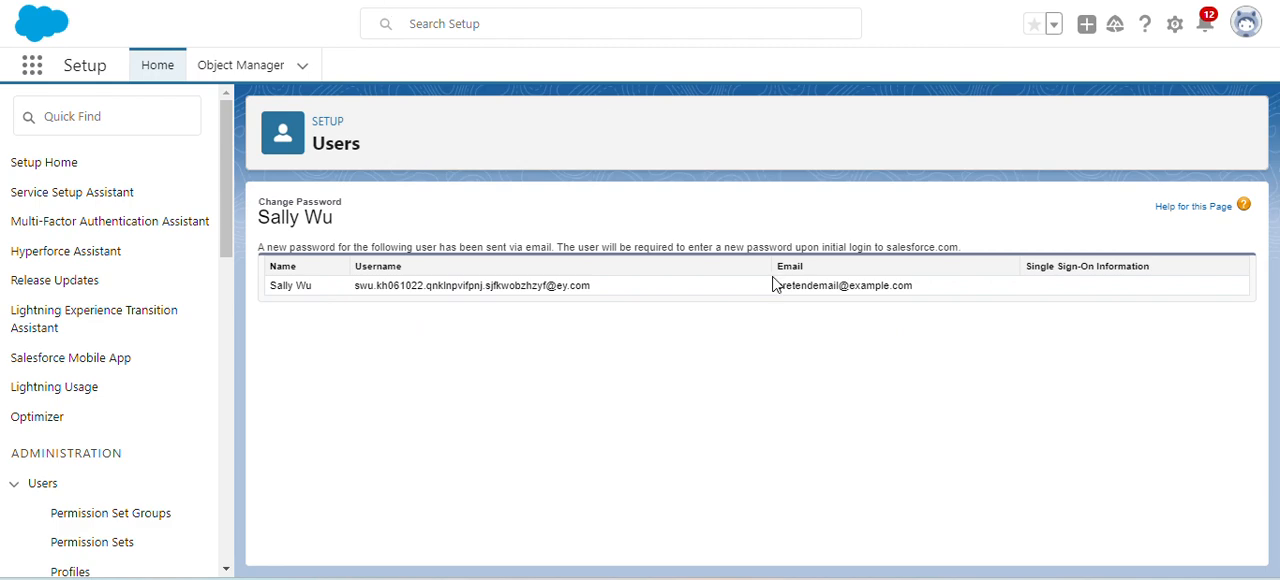
drag(777, 285, 918, 289)
click(671, 346)
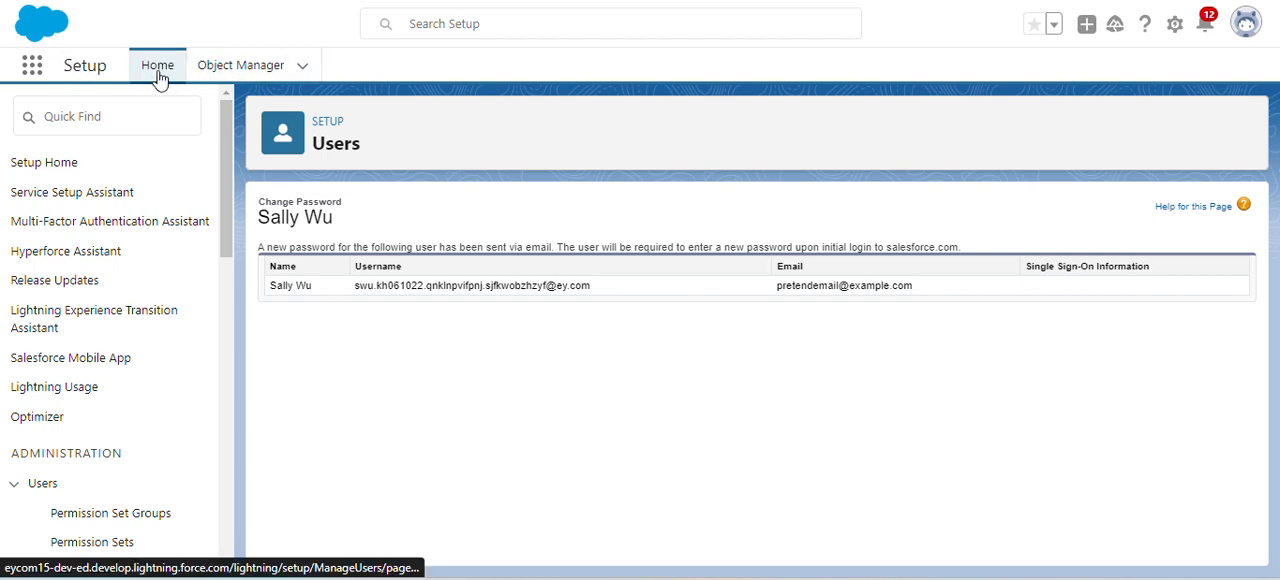
- Open the new employee's user record for editing, replace the email with an accessible Gmail address, and save the record
click(443, 25)
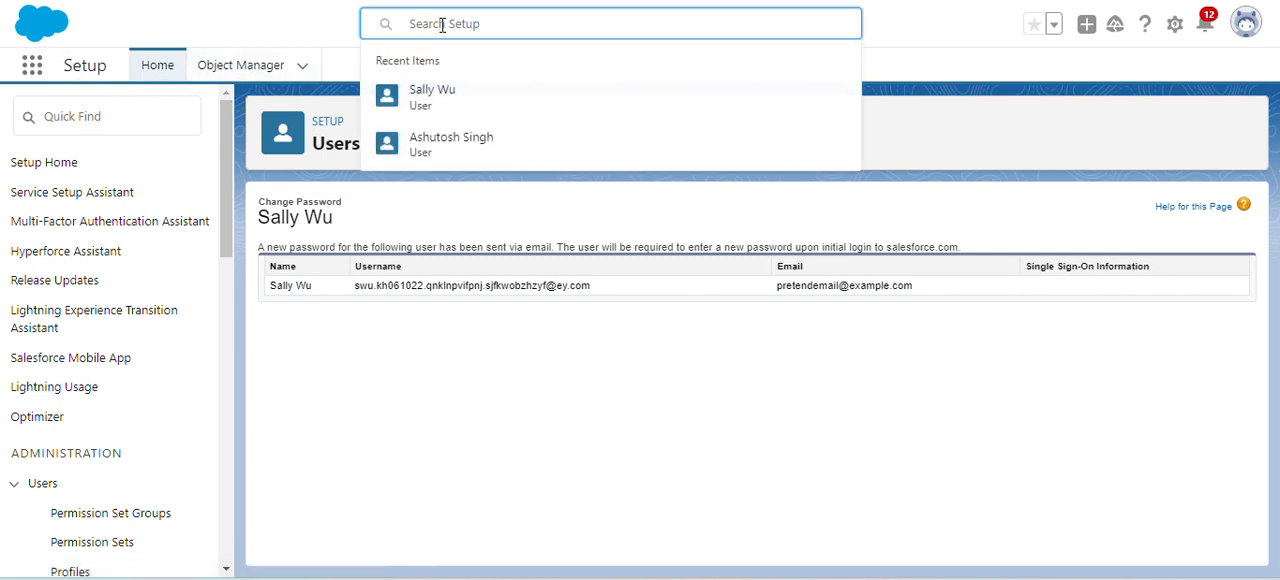
click(437, 100)
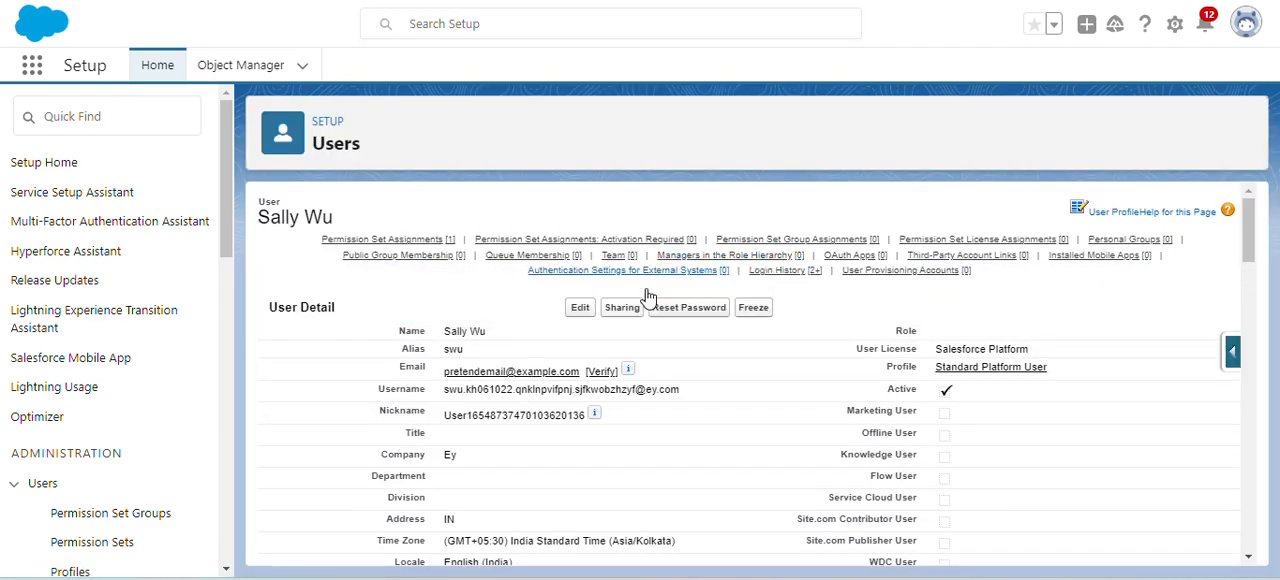
click(578, 307)
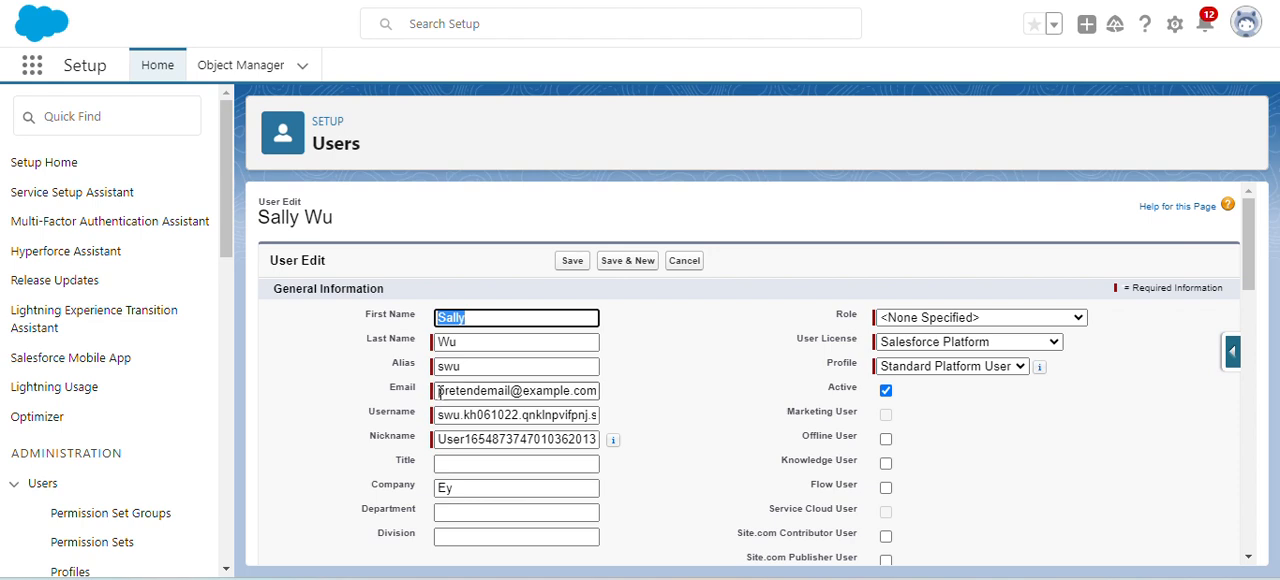
drag(438, 390, 675, 414)
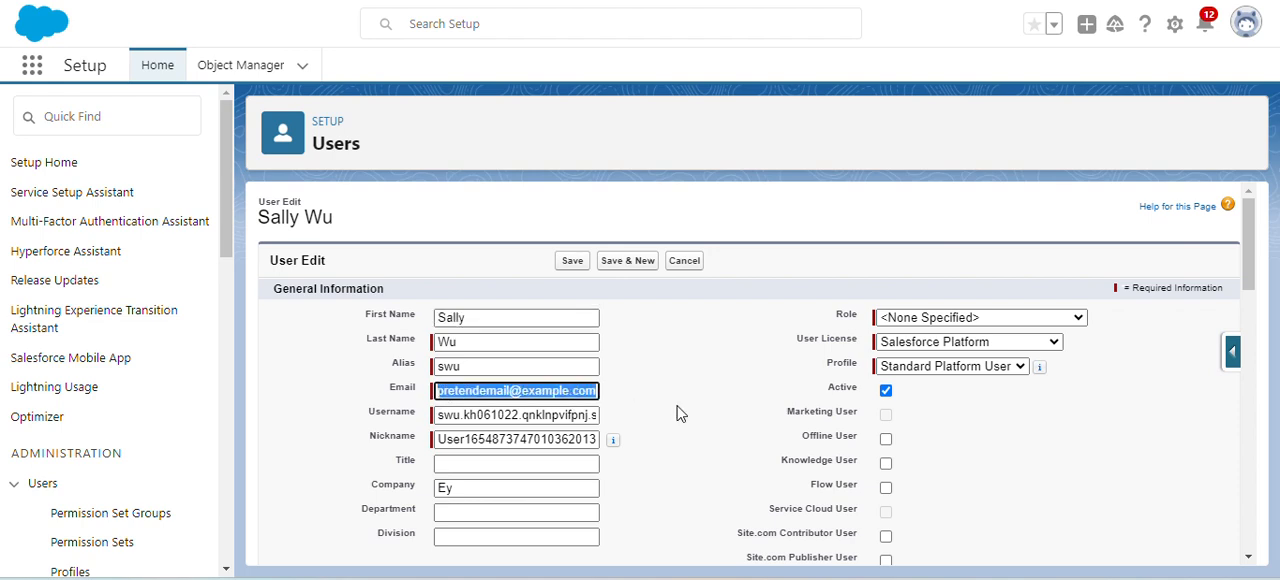
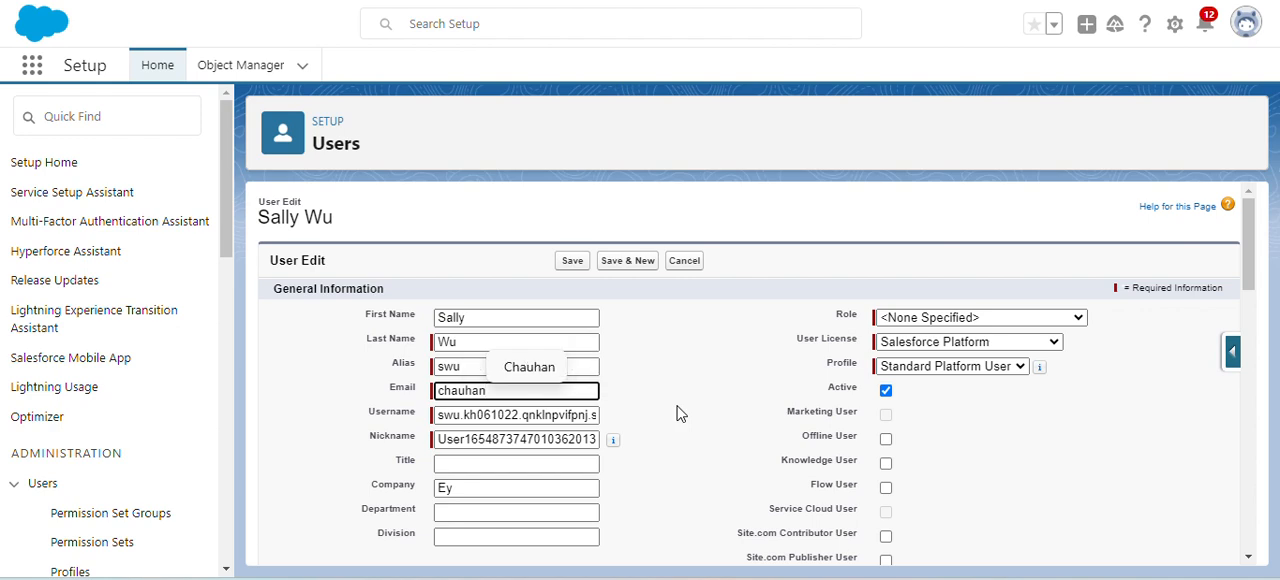
click(676, 413)
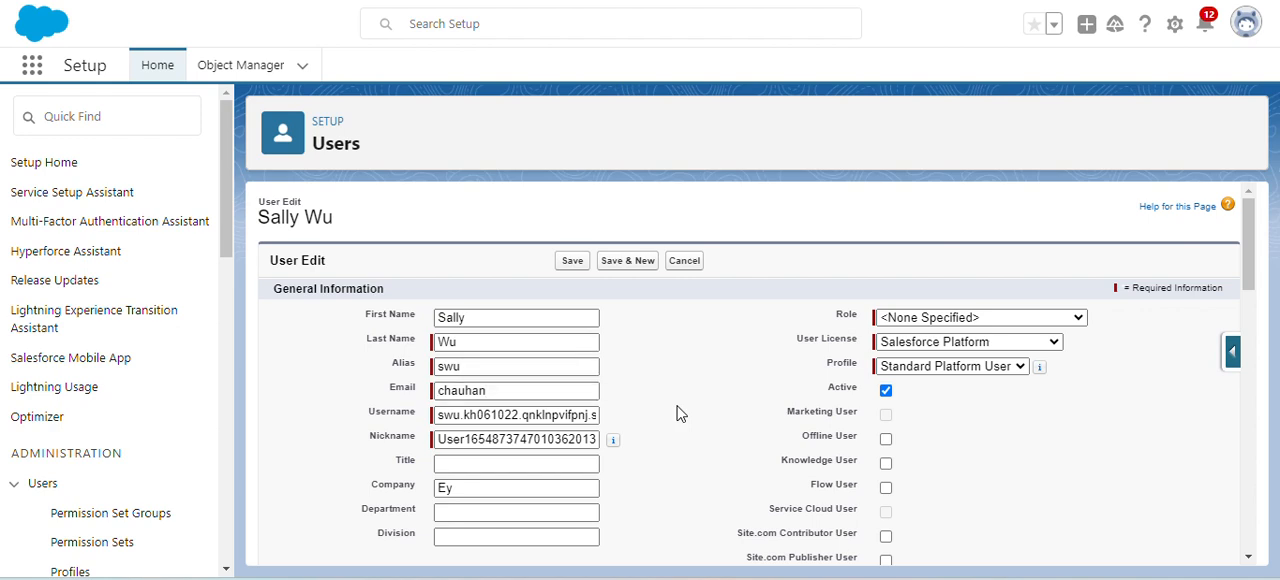
click(532, 391)
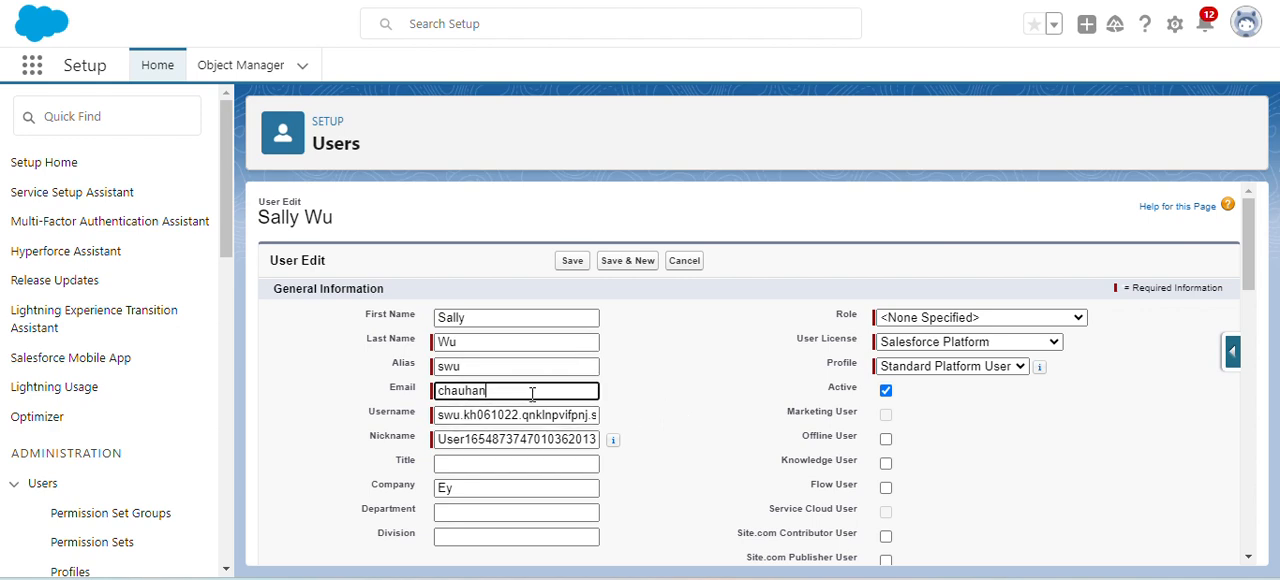
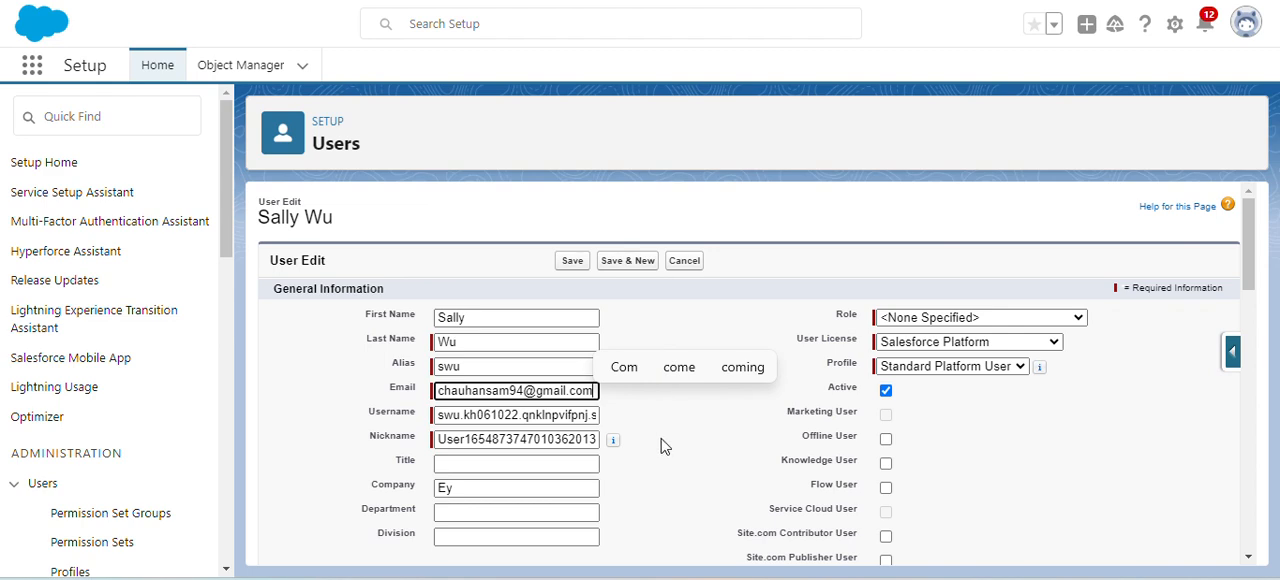
click(572, 261)
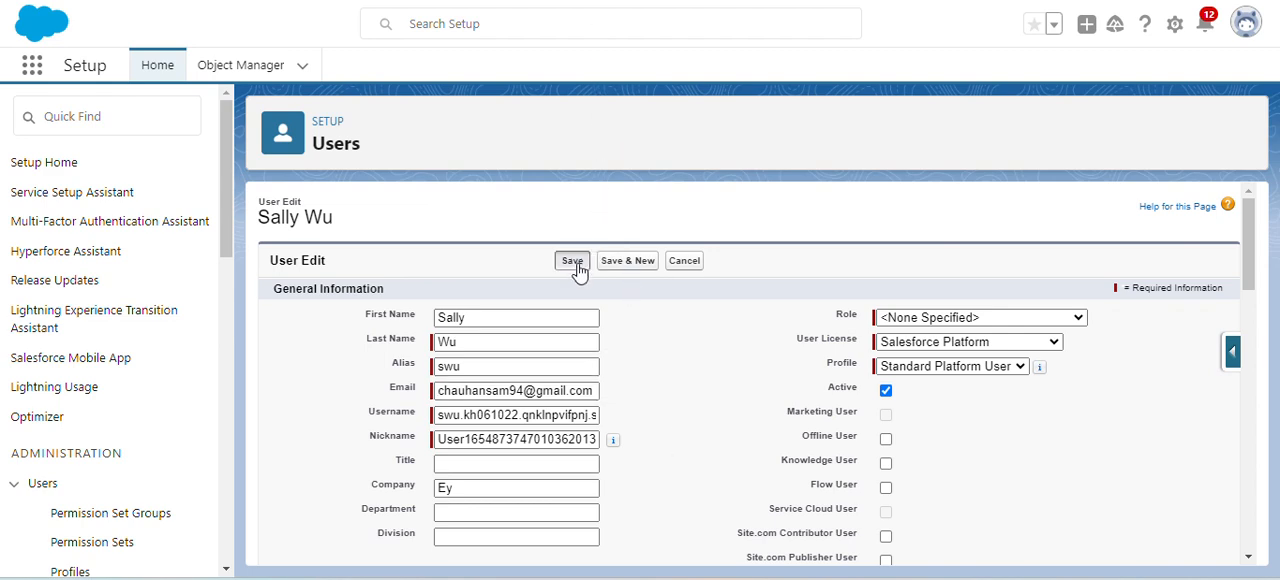
click(729, 171)
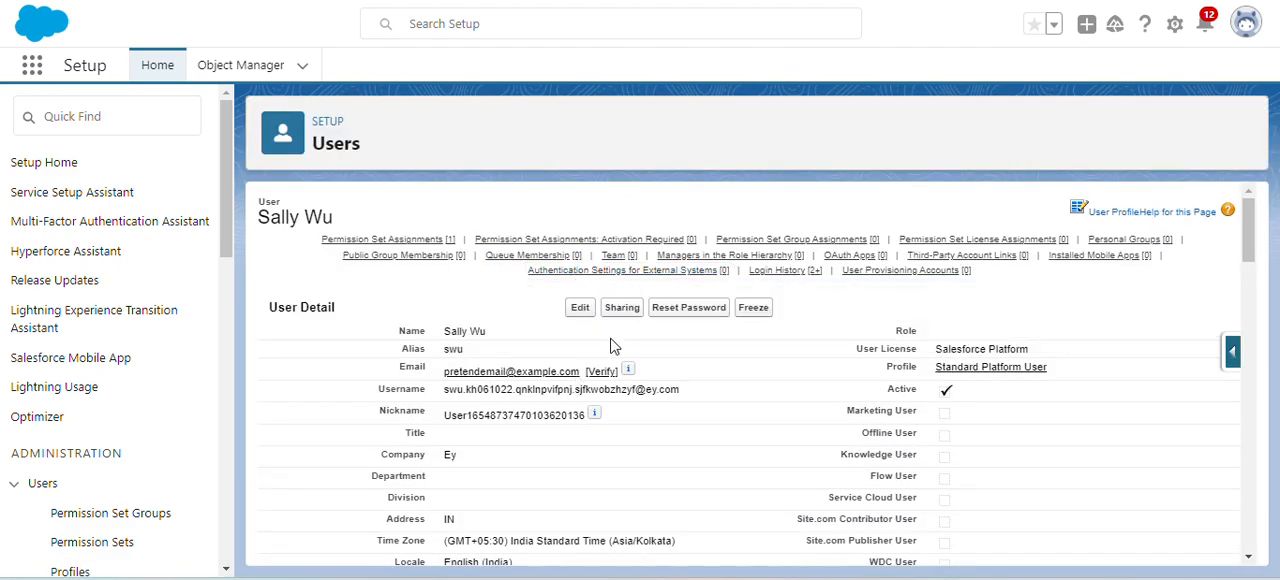
- Reset the new employee's password, then switch to Gmail and verify the email change through the link in the Salesforce message
click(684, 313)
click(730, 53)
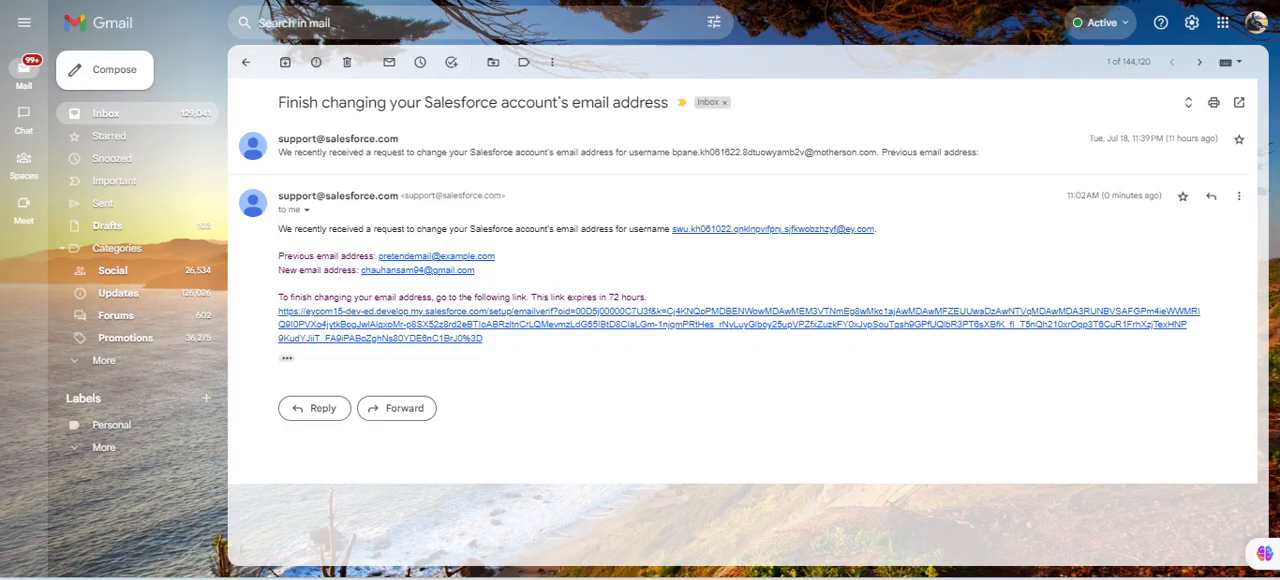
click(503, 331)
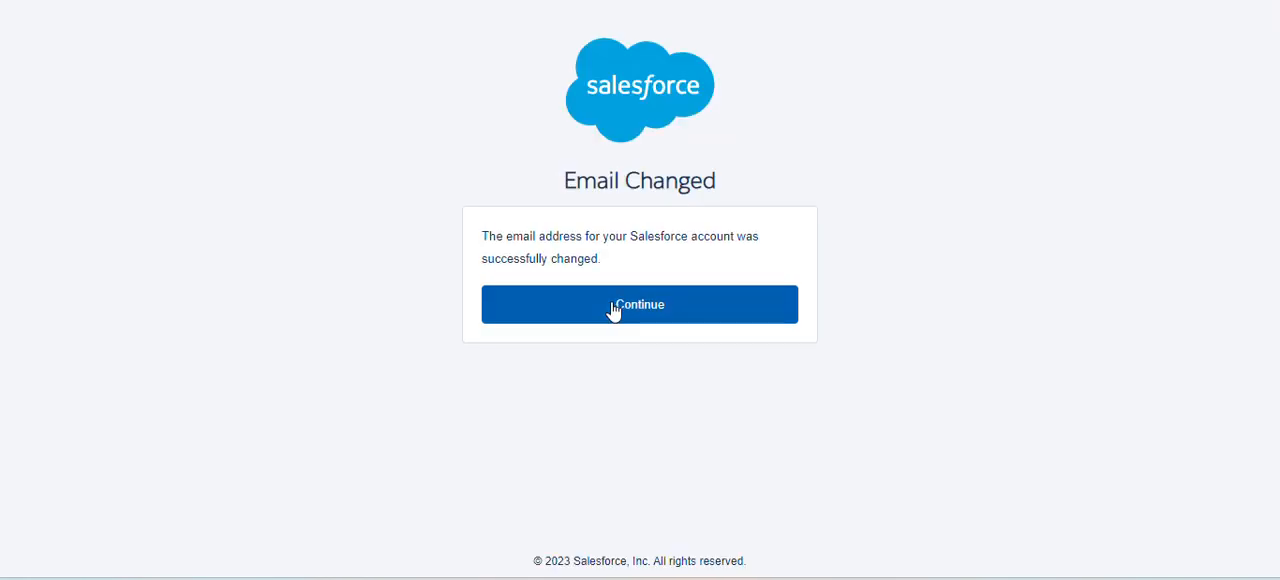
click(613, 310)
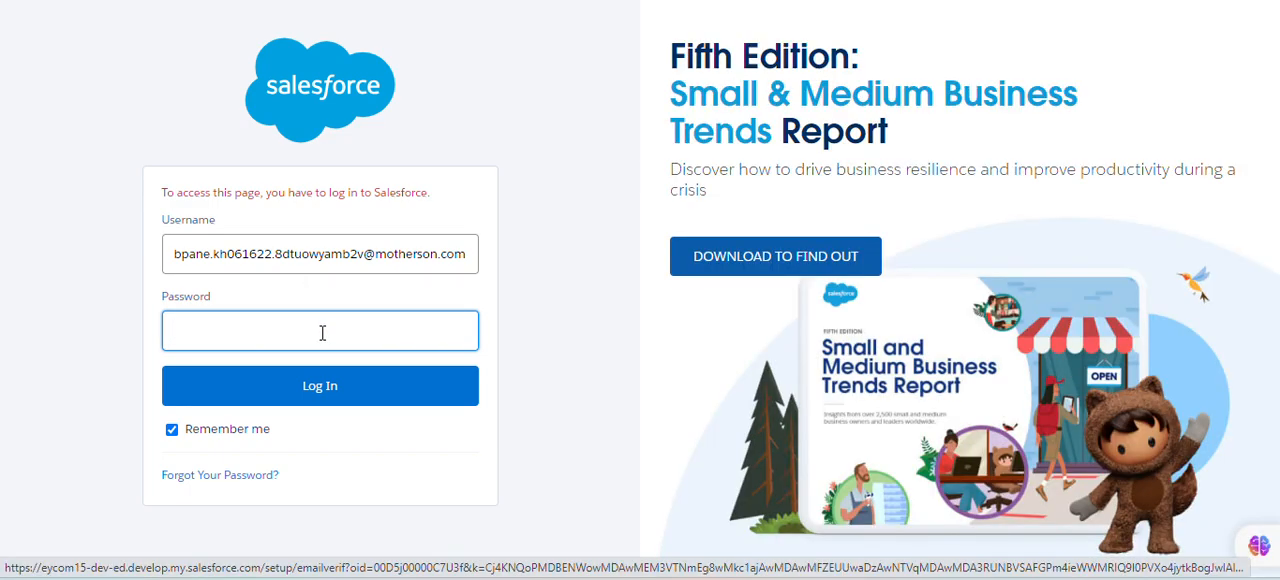
click(302, 329)
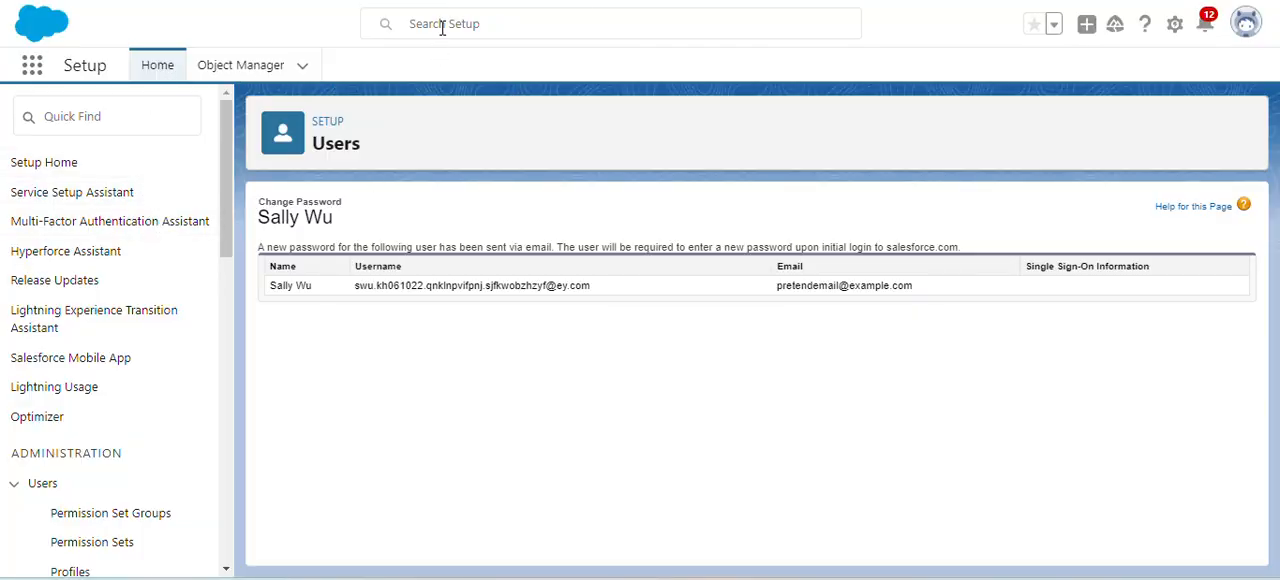
- Reopen the new employee's user record in Setup, check the updated email address, and send another password reset
click(472, 26)
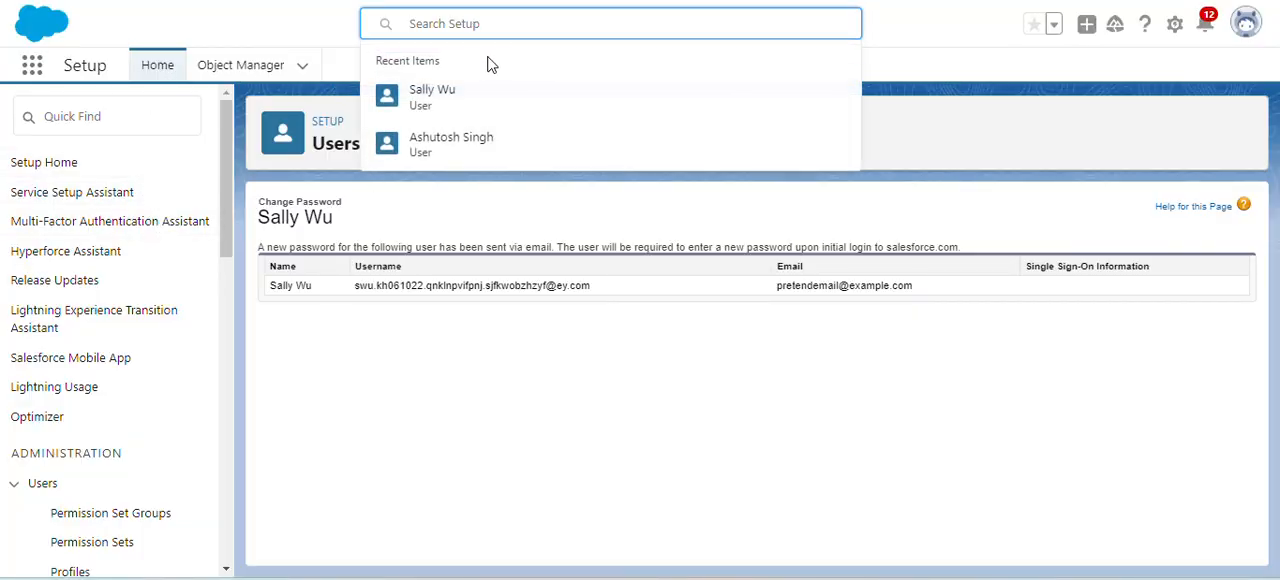
click(491, 97)
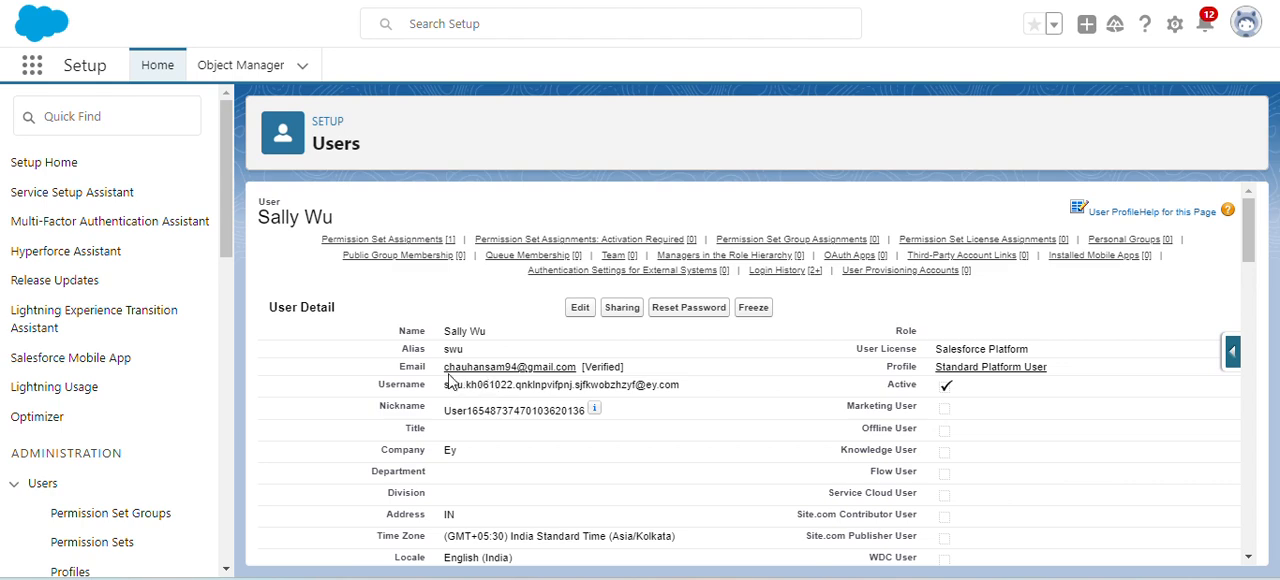
drag(444, 368, 595, 367)
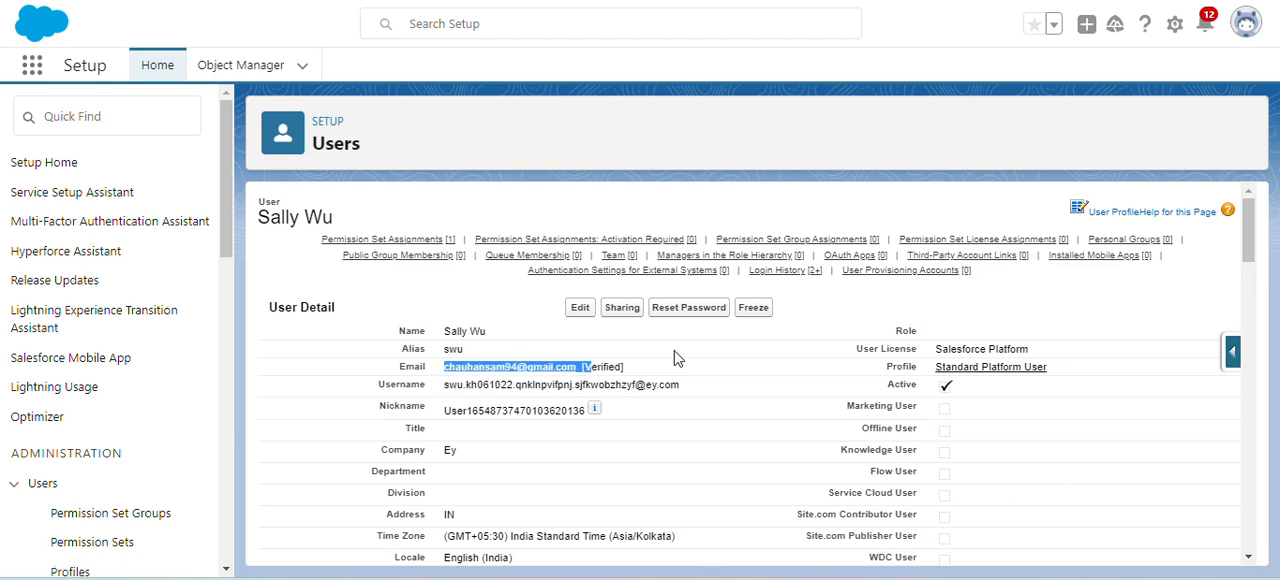
click(660, 358)
click(708, 308)
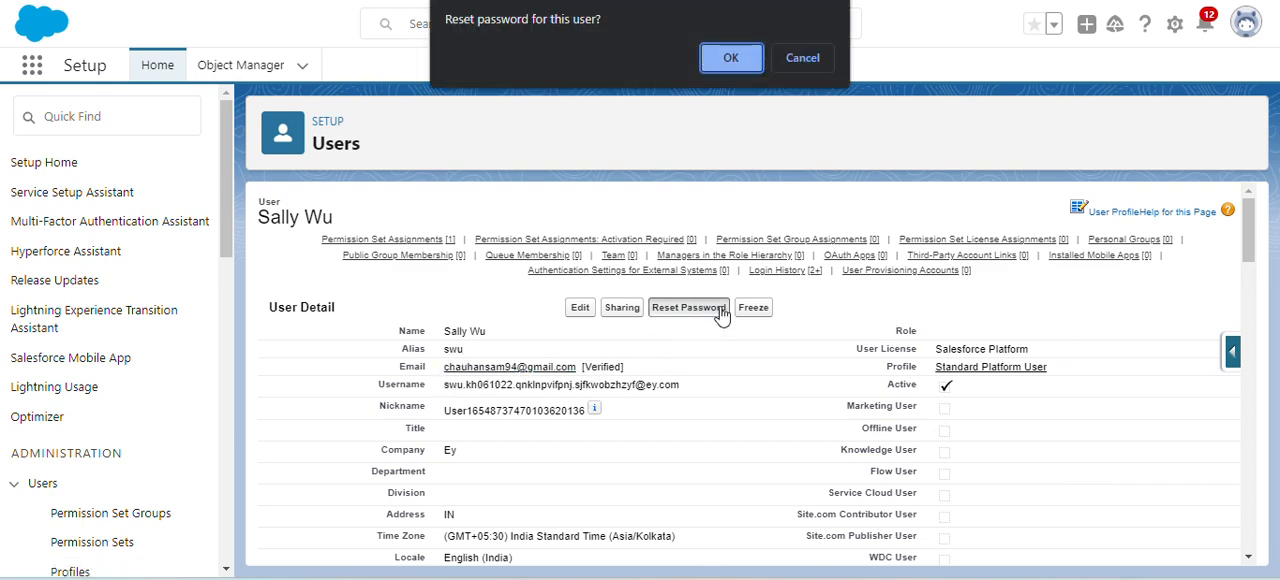
click(736, 58)
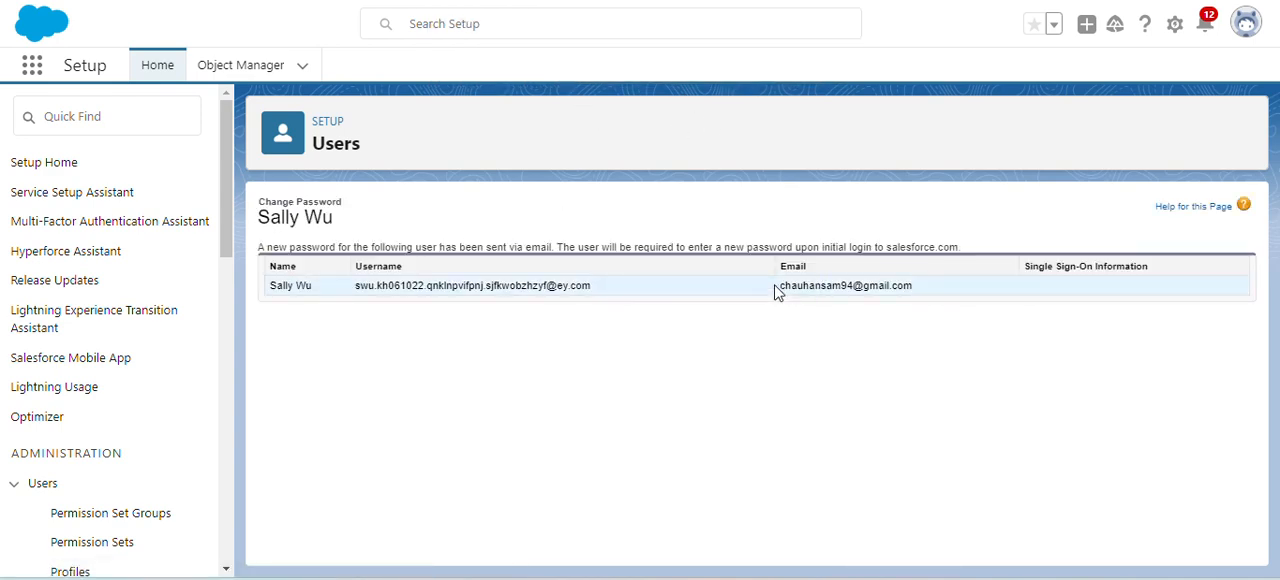
drag(779, 287, 915, 298)
click(912, 317)
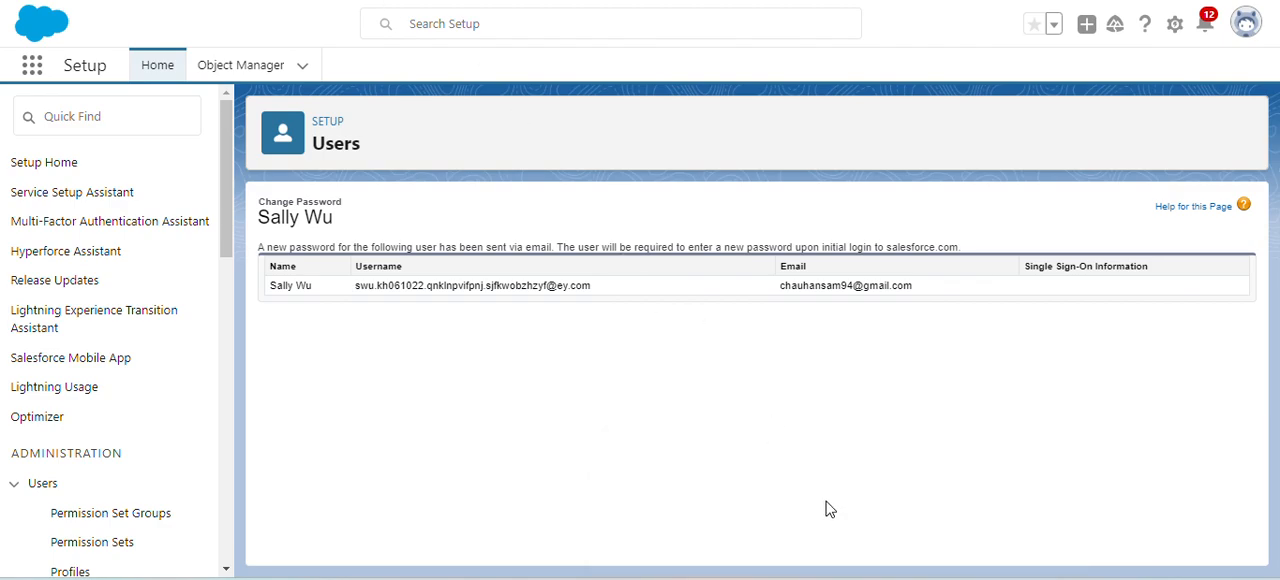
- Switch to Gmail, mark the "Finish resetting your Salesforce password" message as safe, and follow its link to the password change form
mouse_move(852, 568)
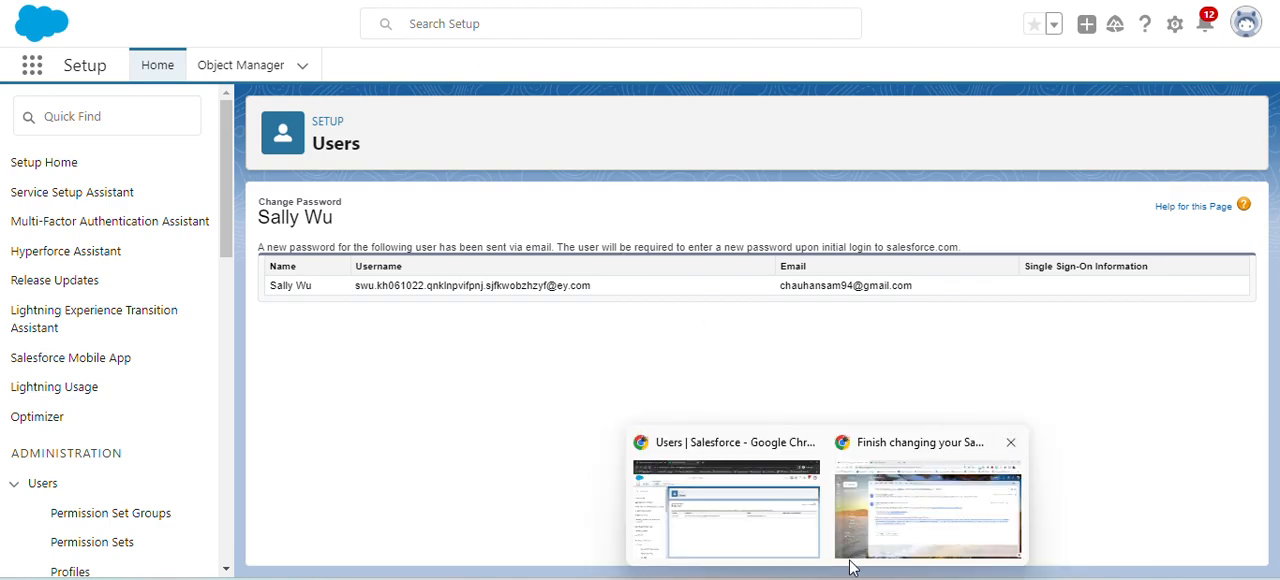
click(884, 512)
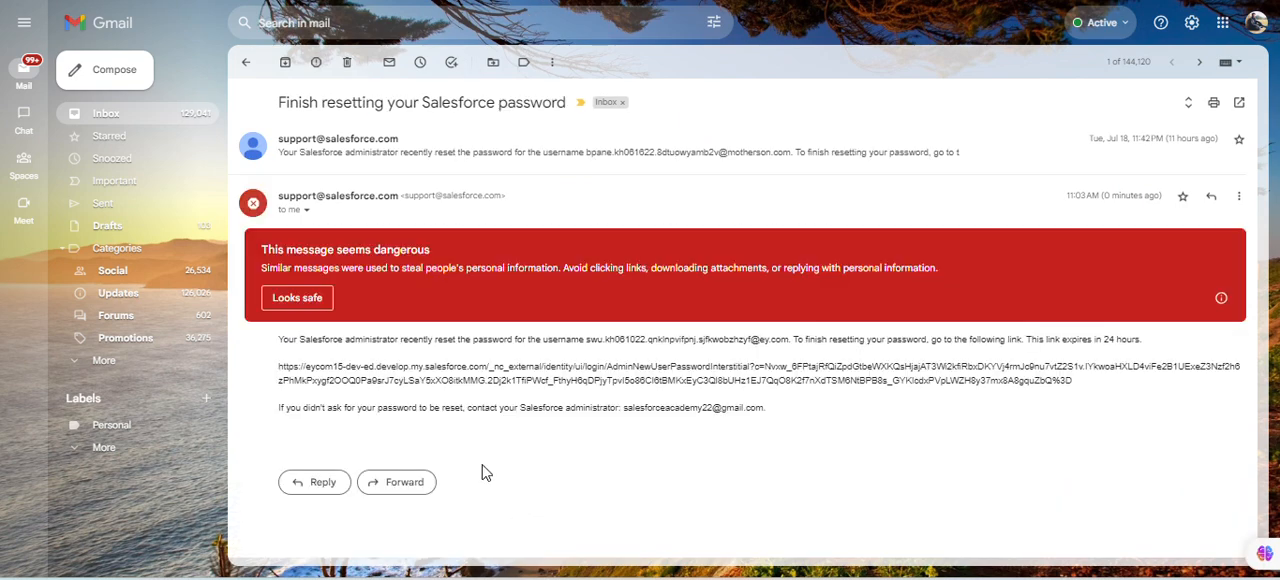
click(300, 298)
drag(281, 106, 570, 106)
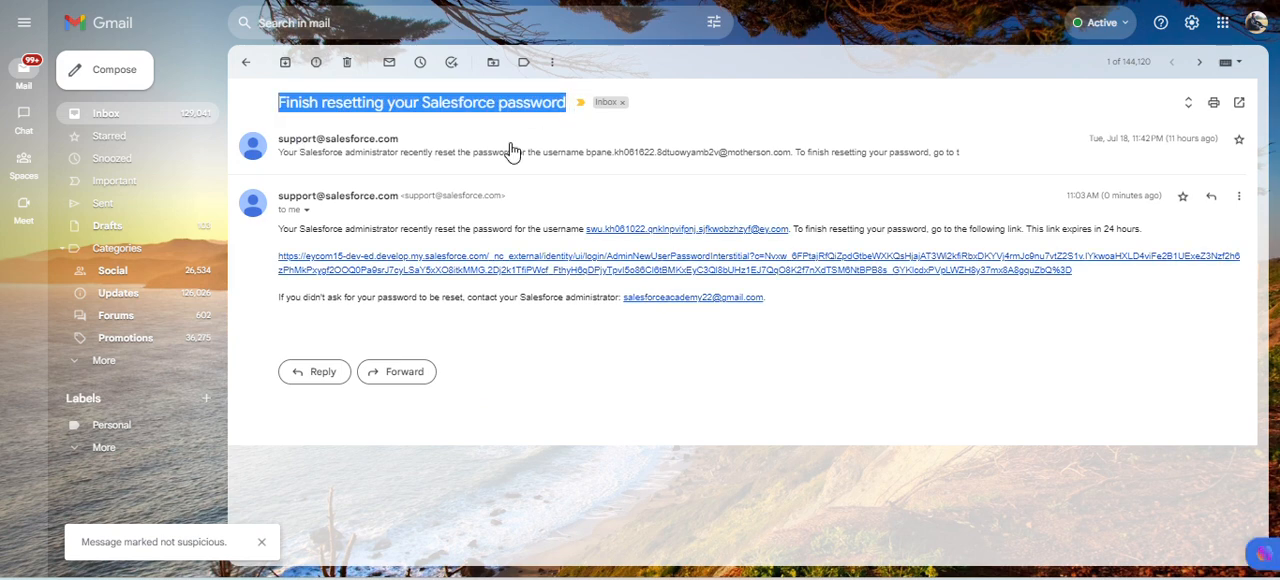
click(686, 262)
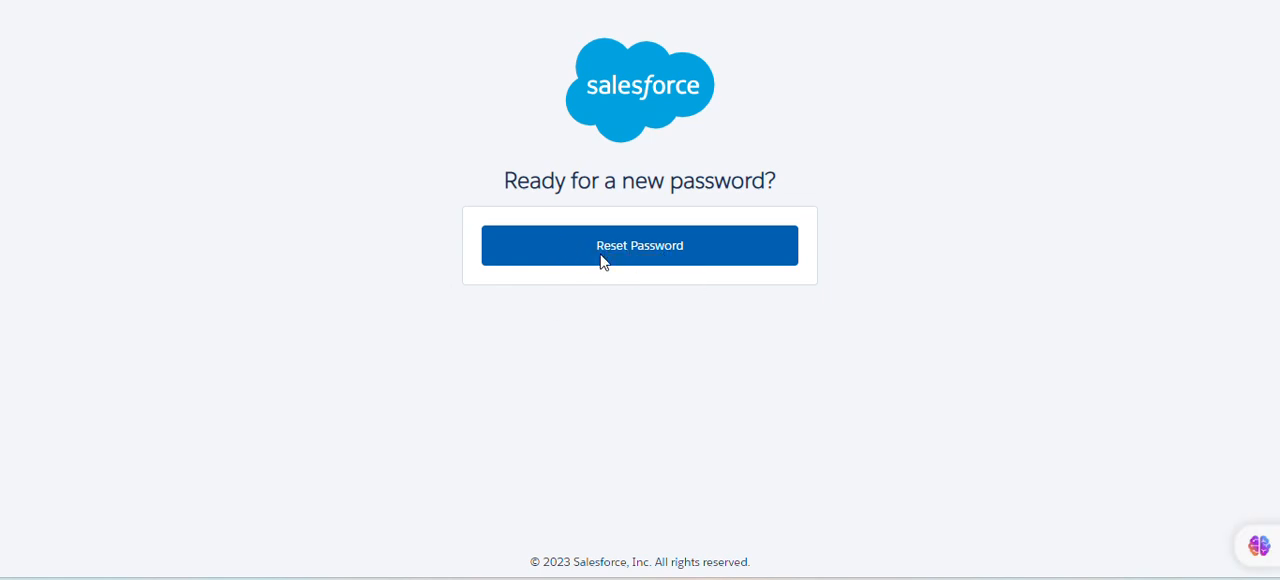
click(602, 262)
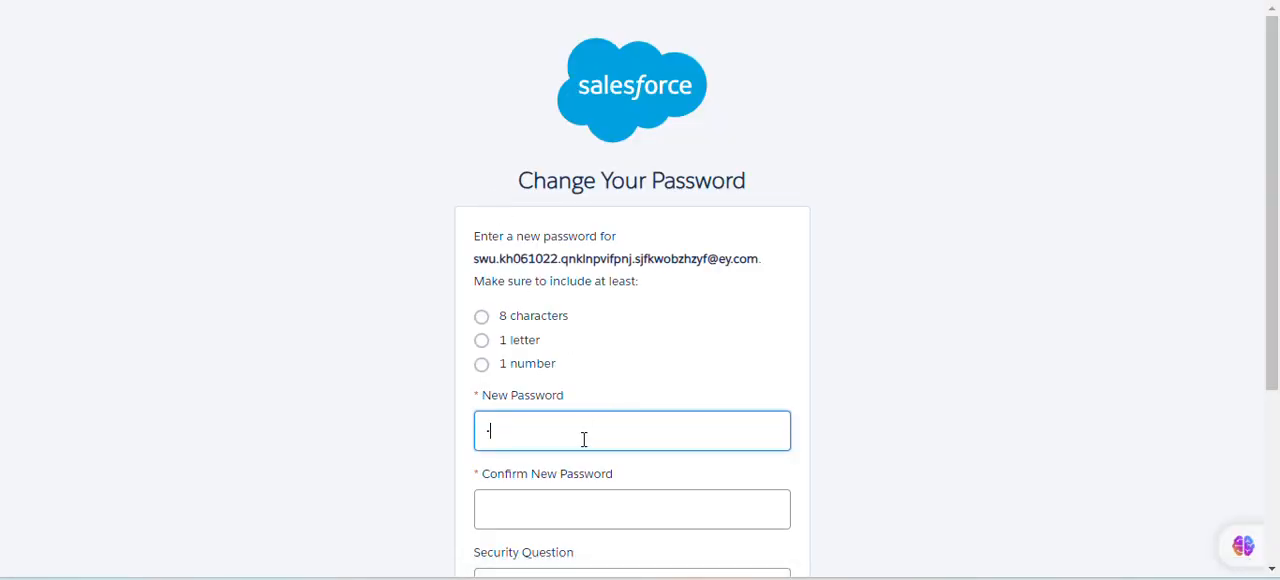
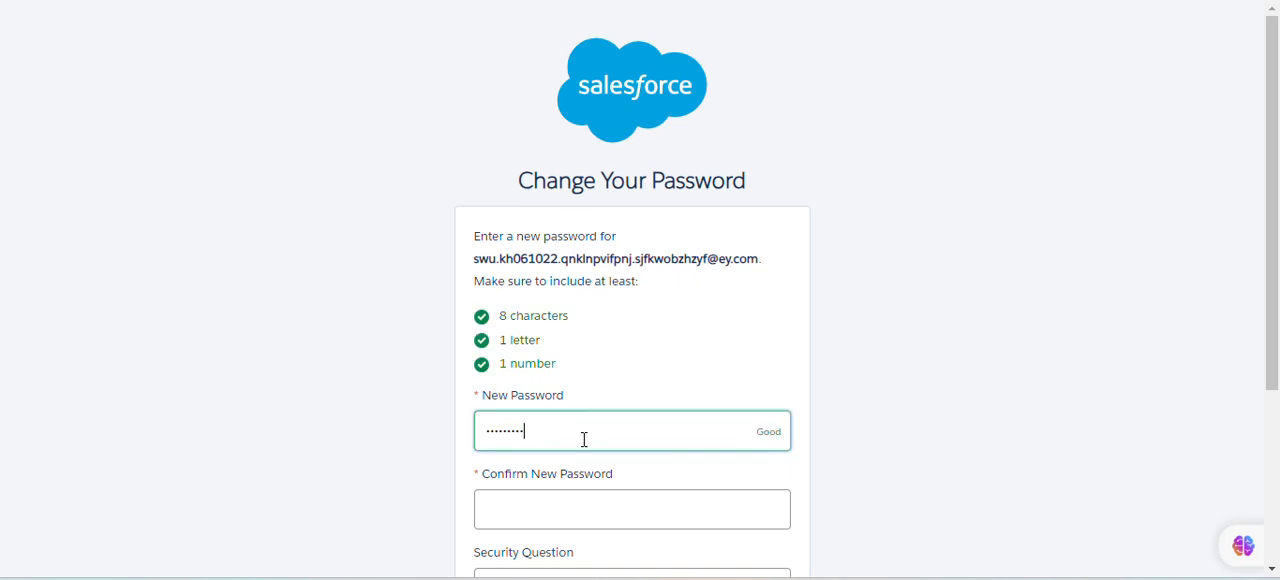
- Enter the new account password for the new employee and repeat it in the confirmation field
scroll(556, 436, down, 1)
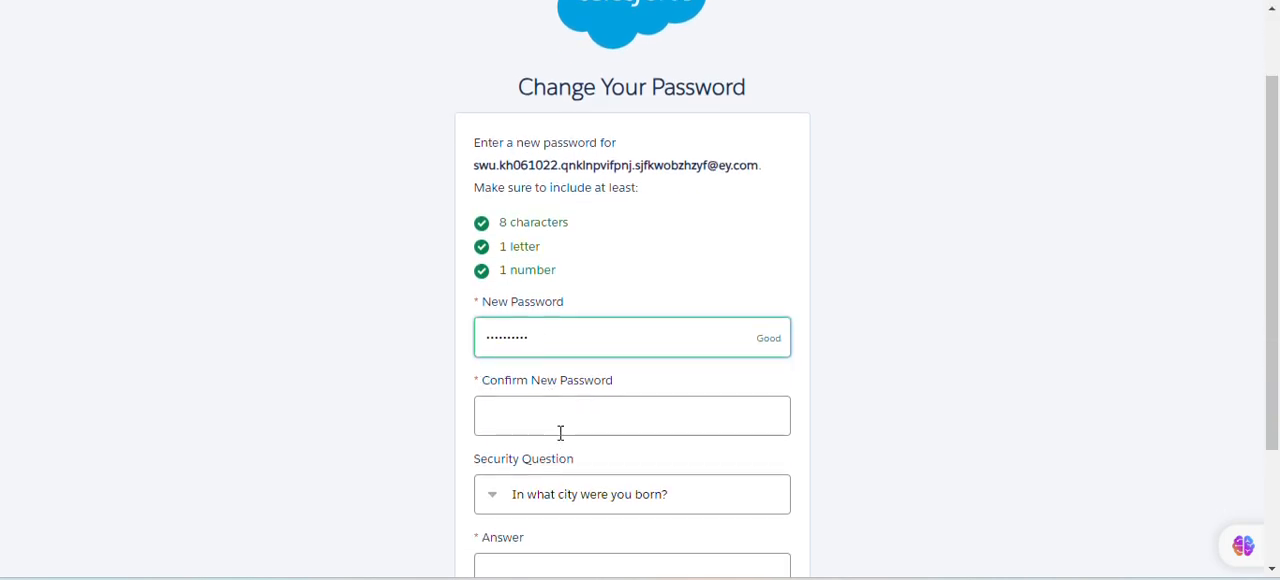
click(559, 427)
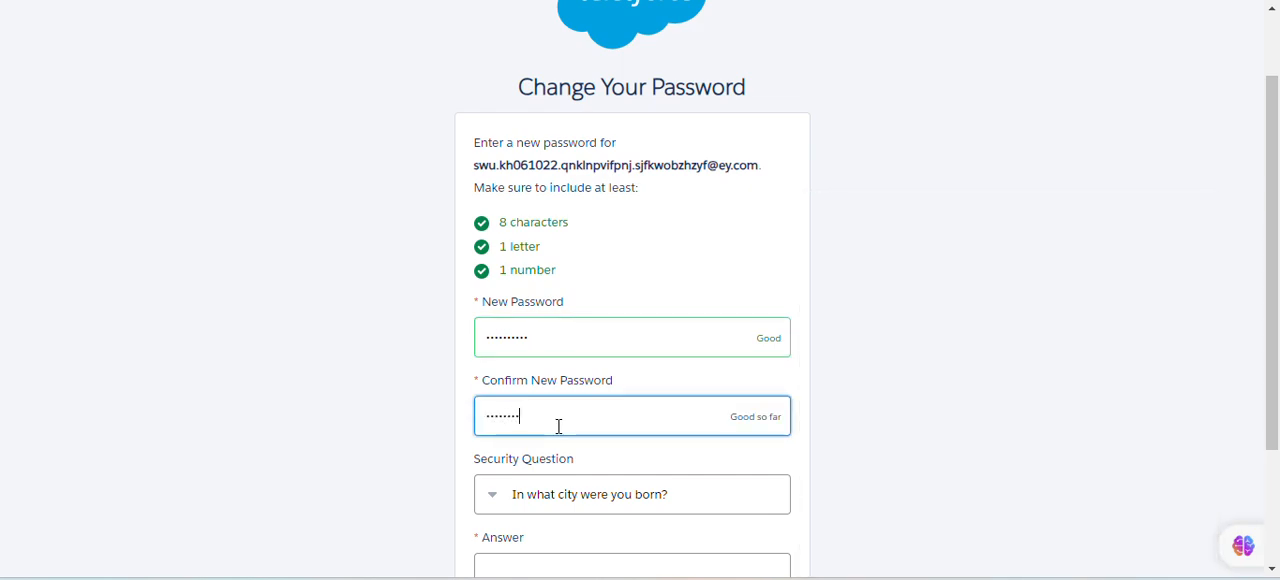
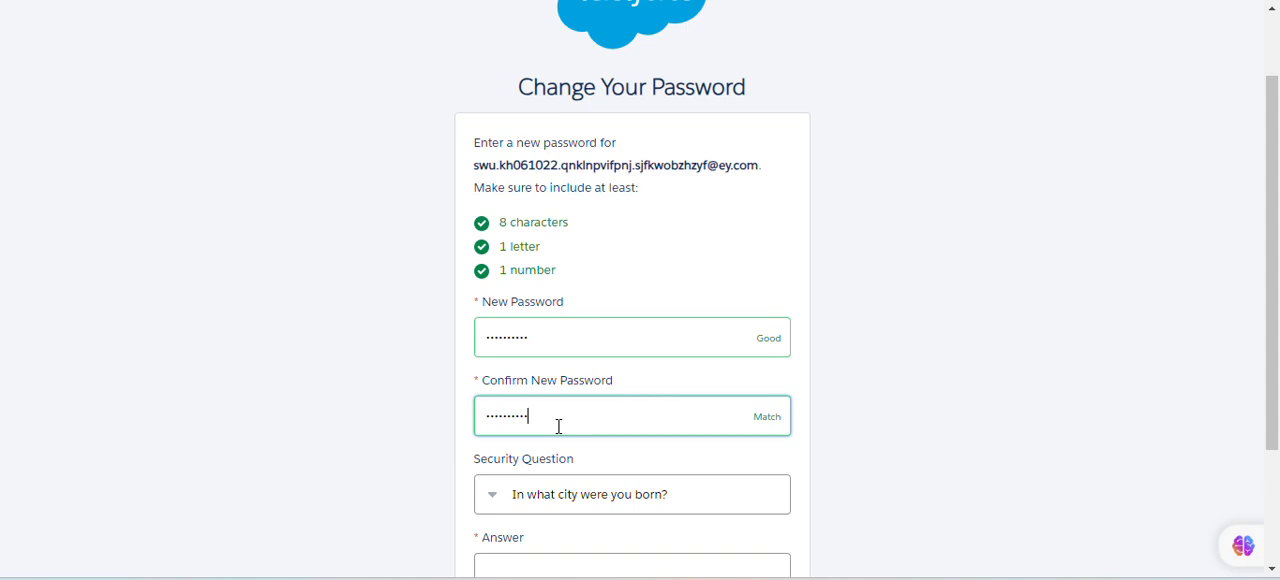
- Fill in the security answer for "In what city were you born?" and submit the password change
scroll(559, 426, down, 1)
click(575, 477)
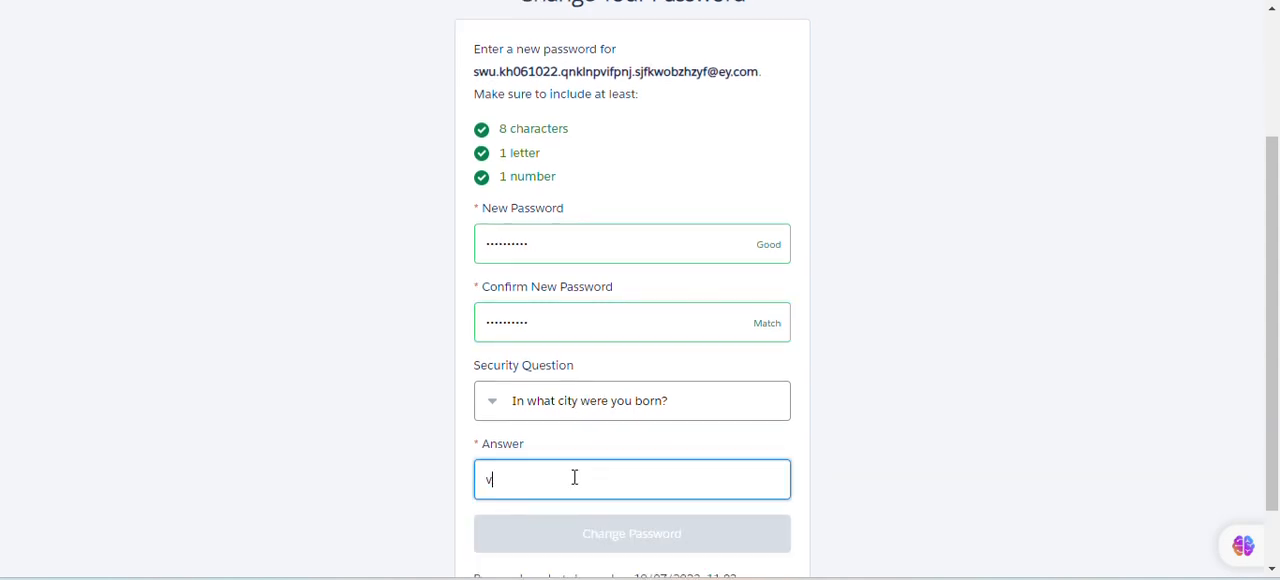
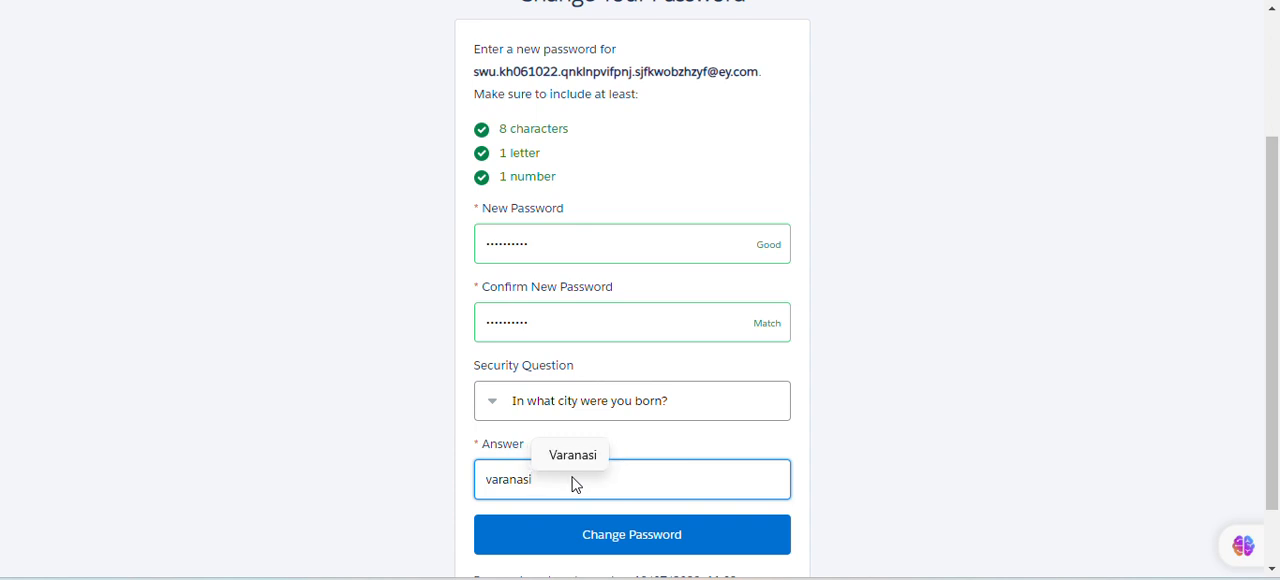
click(573, 456)
click(627, 537)
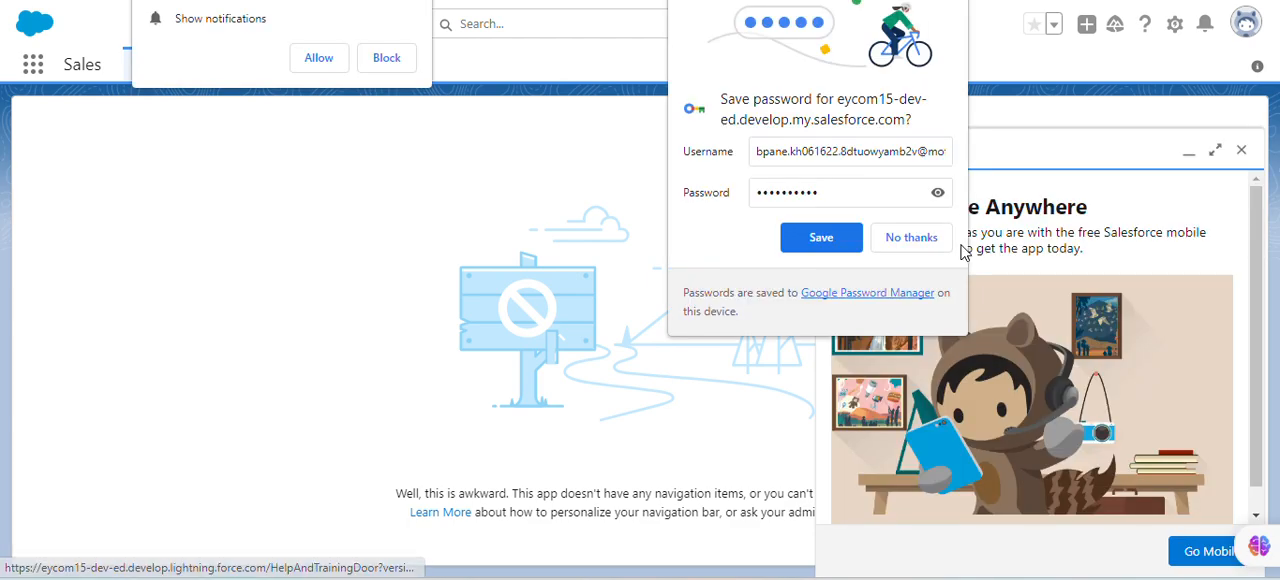
- Save the login in the browser's password manager, allow notifications for the site, and dismiss the Go Mobile prompt
click(849, 241)
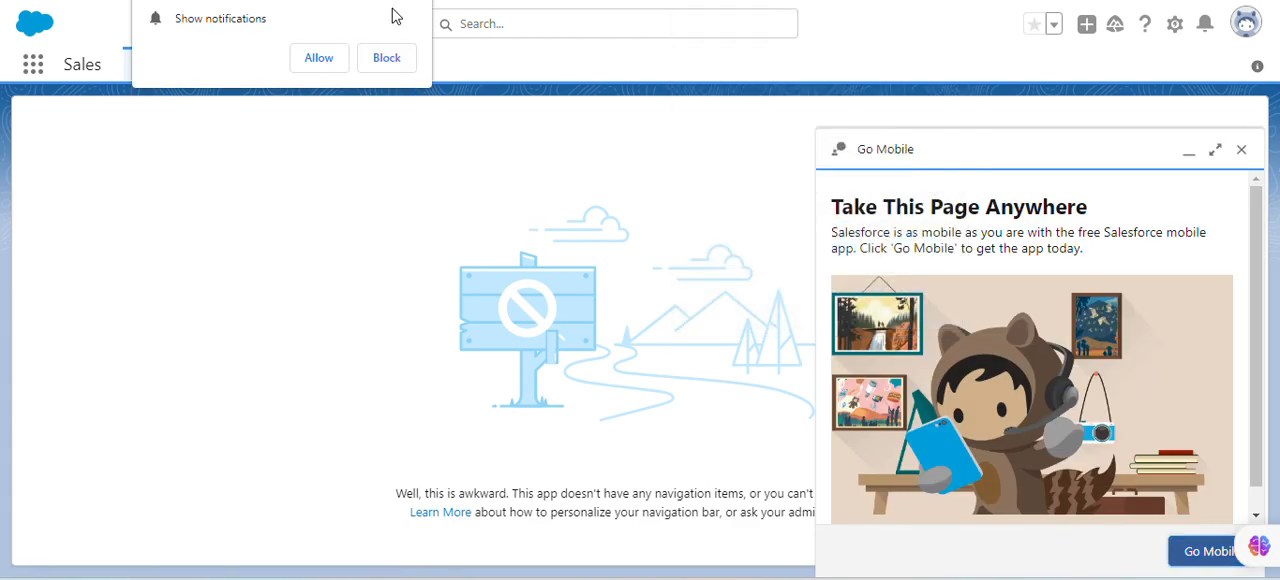
click(319, 57)
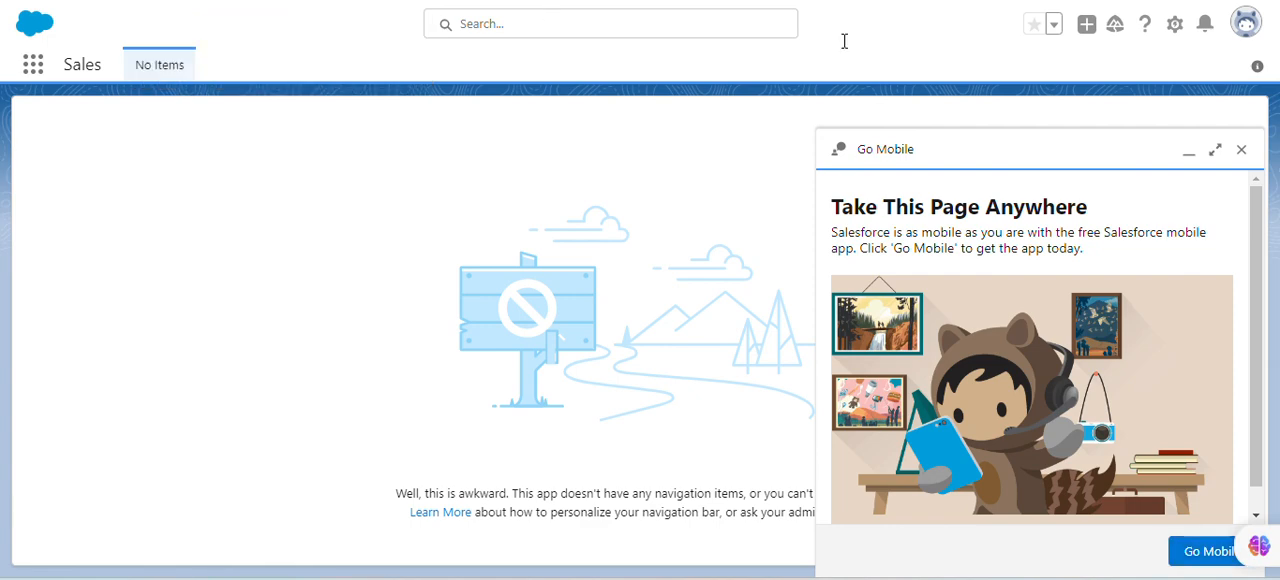
click(1237, 147)
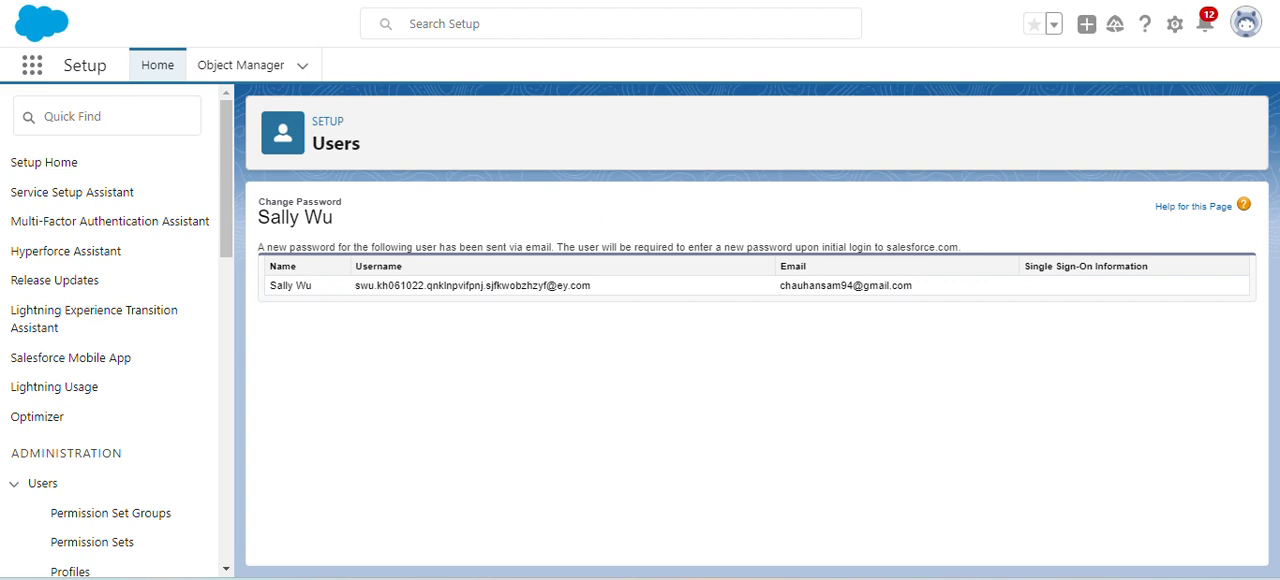
- Log out of the org to reach the login page, and look up the username in the new employee's user record
click(1245, 24)
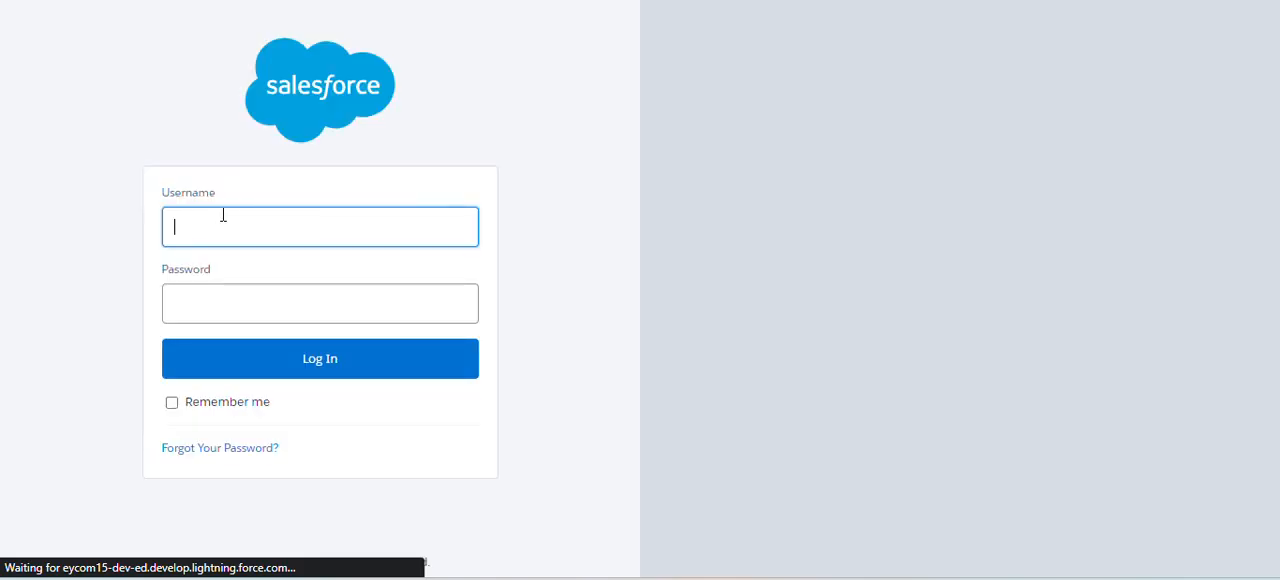
click(242, 224)
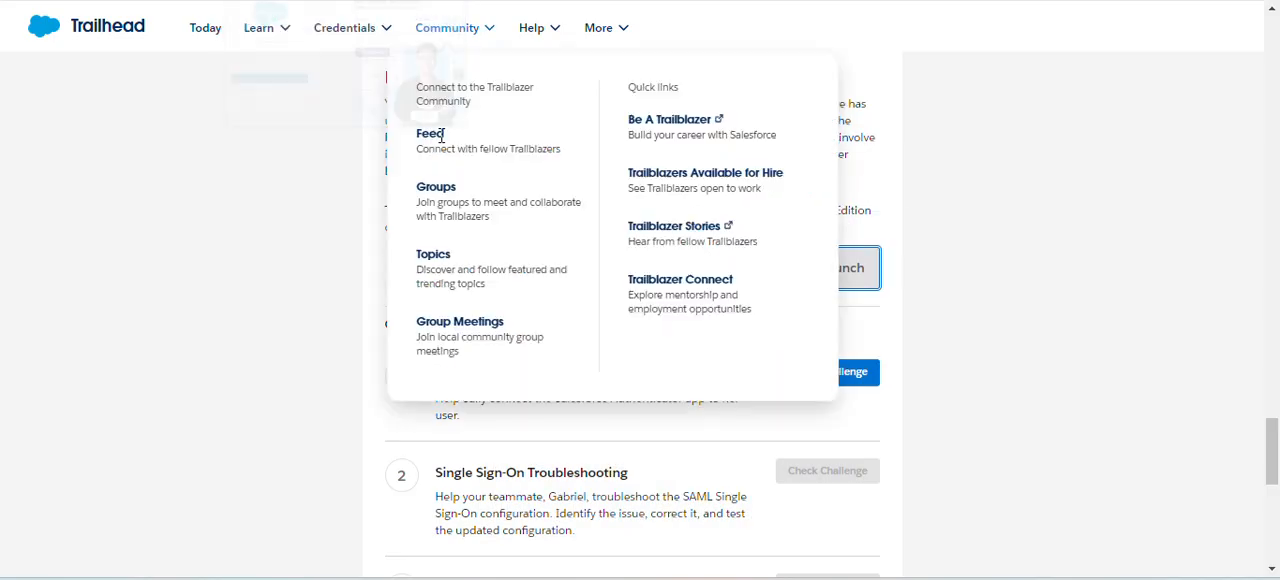
click(826, 274)
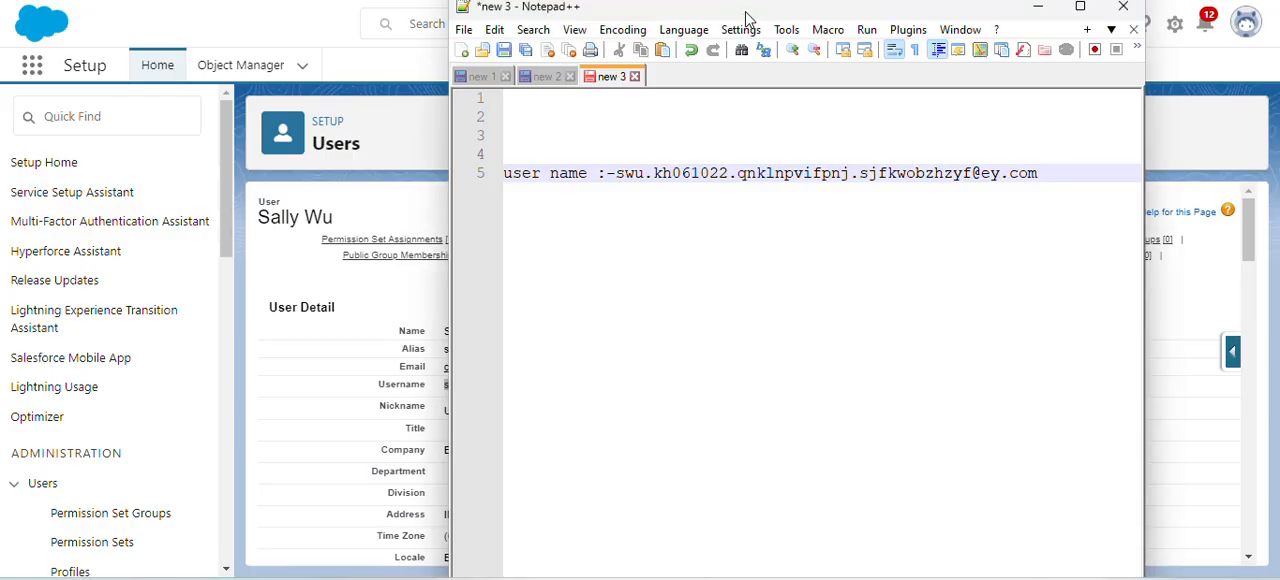
drag(750, 8, 900, 8)
click(456, 385)
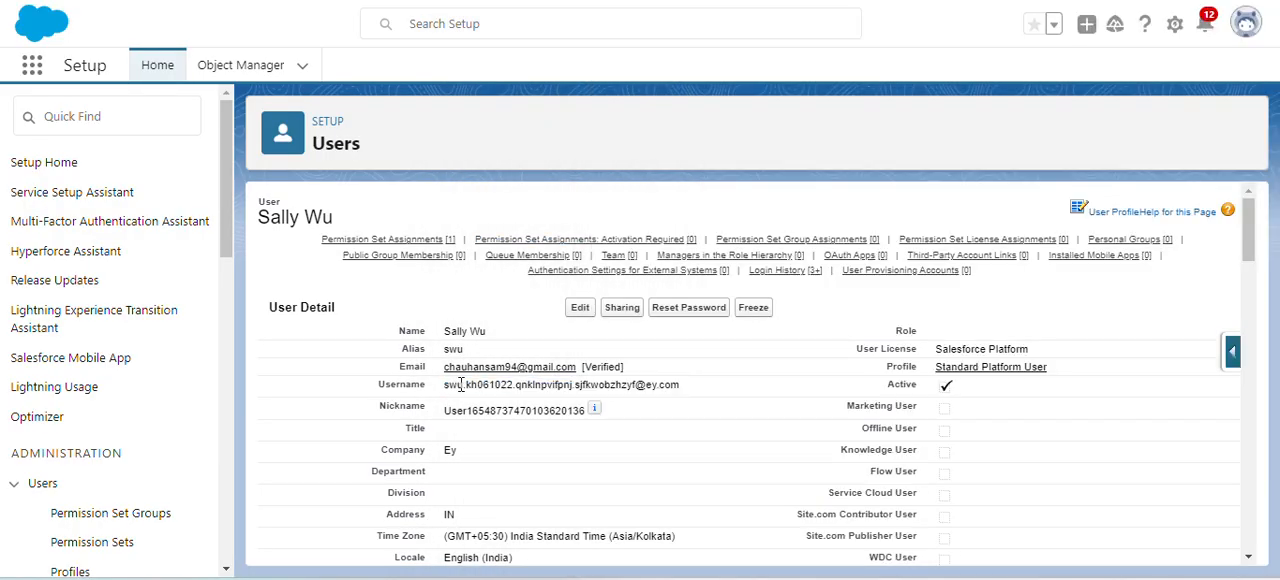
- Return to the Salesforce login page, fill in the new employee's username and account password, and submit the login
key(alt+Tab)
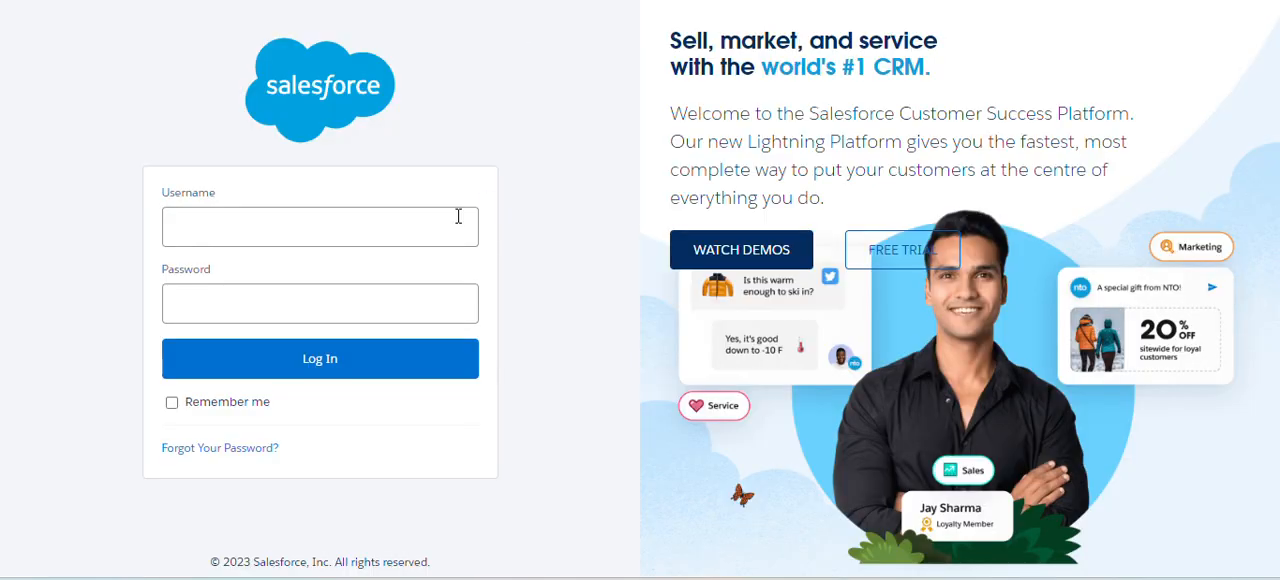
click(339, 232)
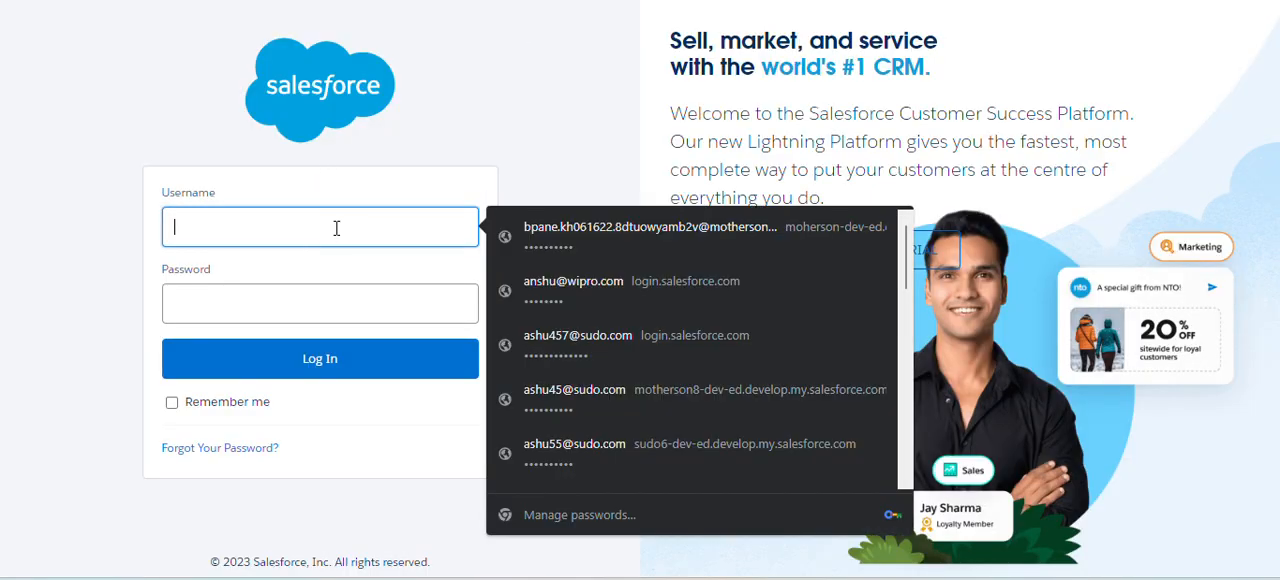
key(ctrl+v)
click(317, 300)
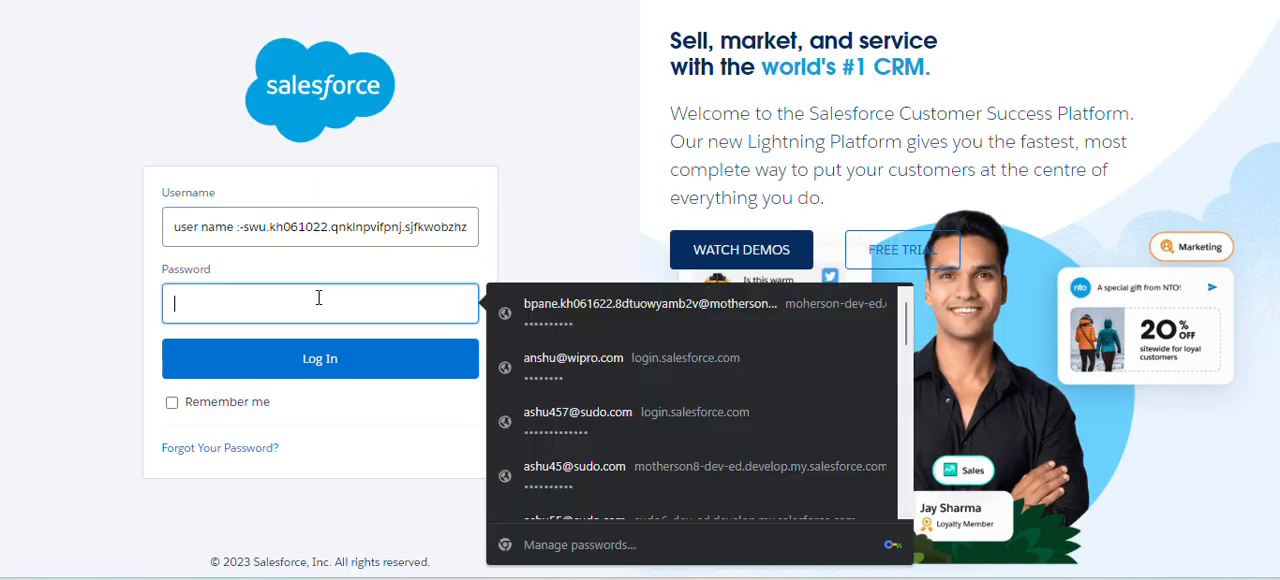
text(•••)
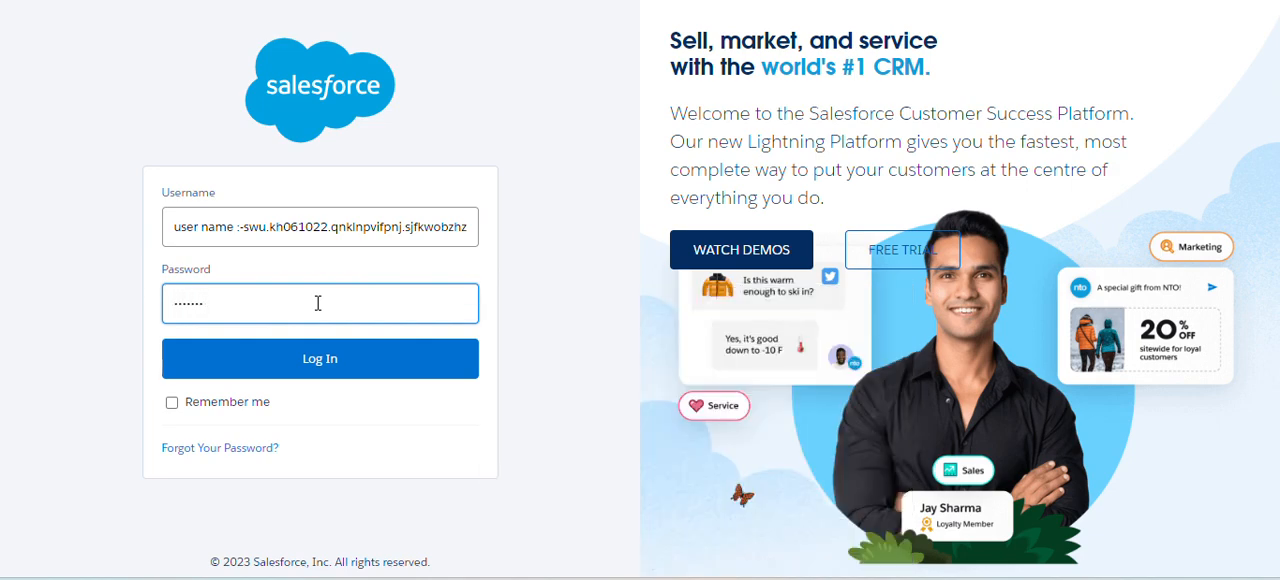
text(•)
click(300, 370)
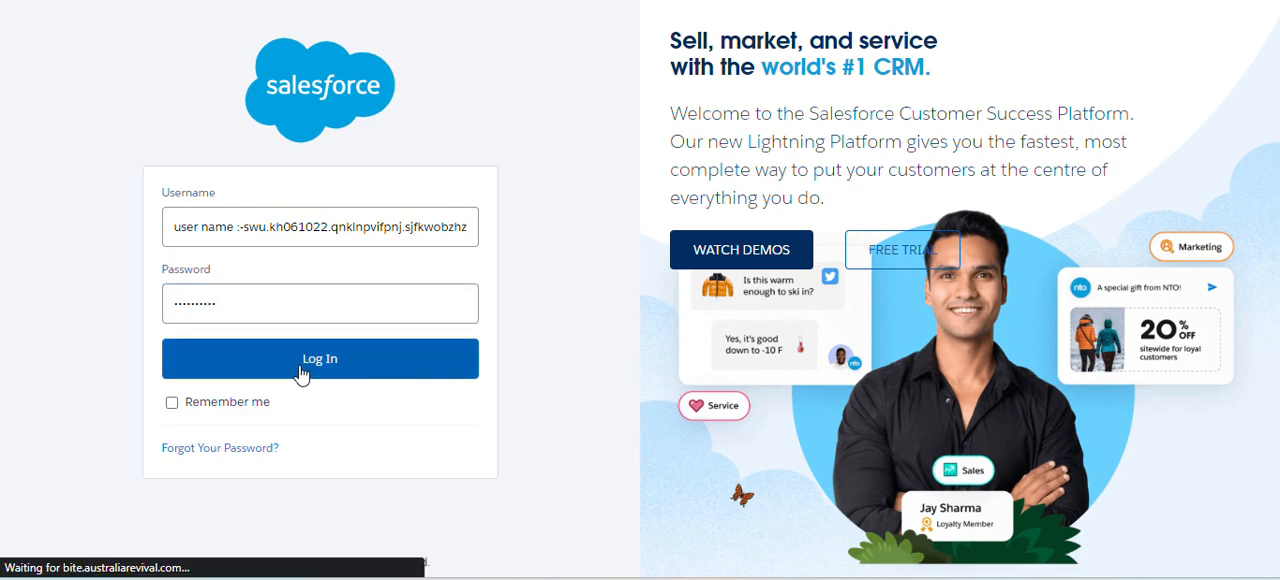
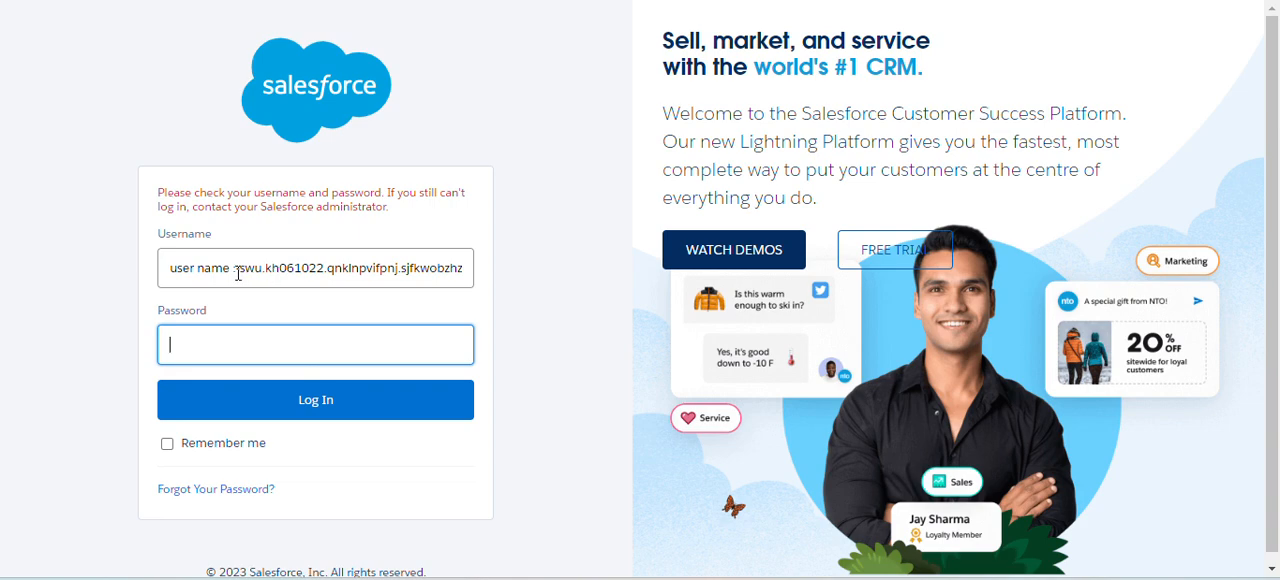
- Remove the extra "user name :" text before the new employee's username, enter the account password, and submit the login
click(243, 270)
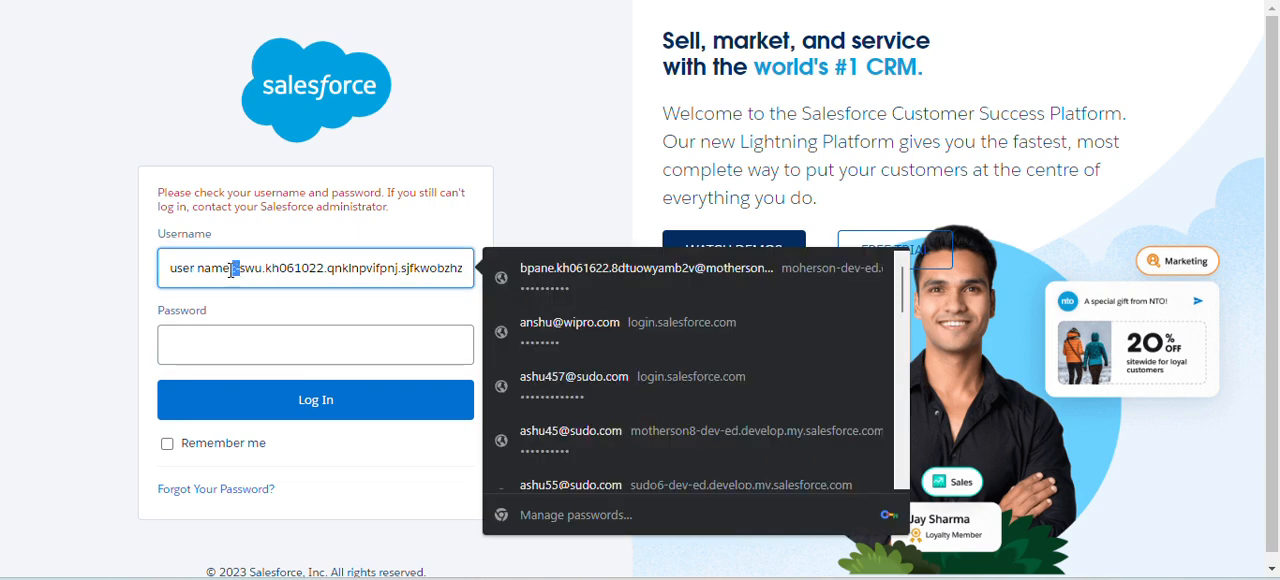
drag(243, 270, 138, 270)
key(BackSpace)
key(Escape)
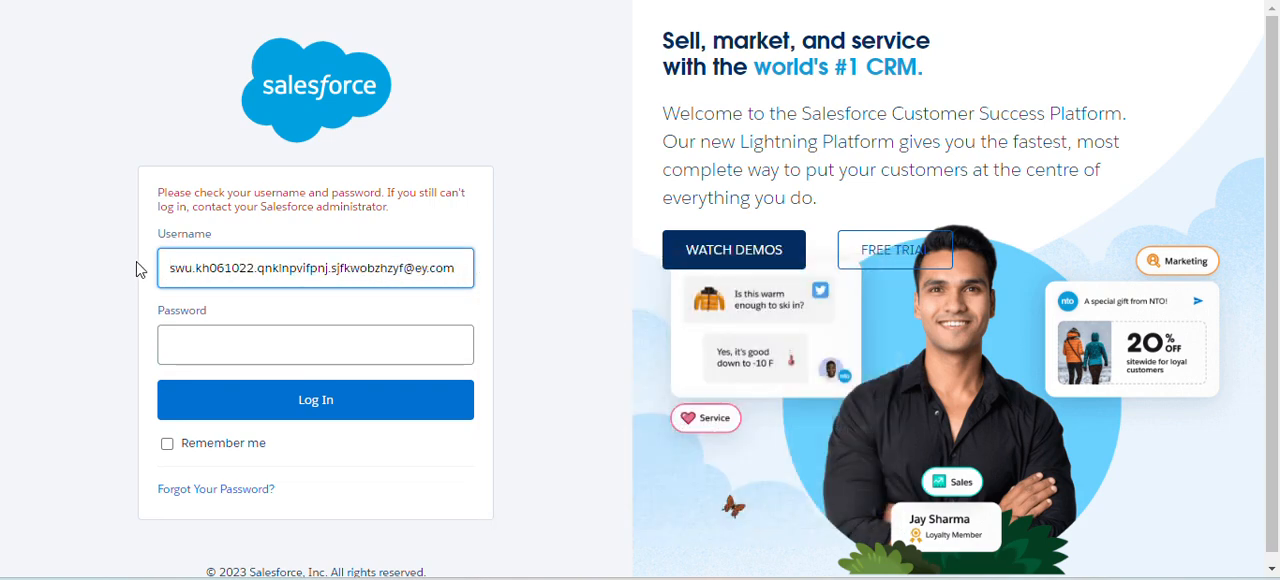
click(231, 352)
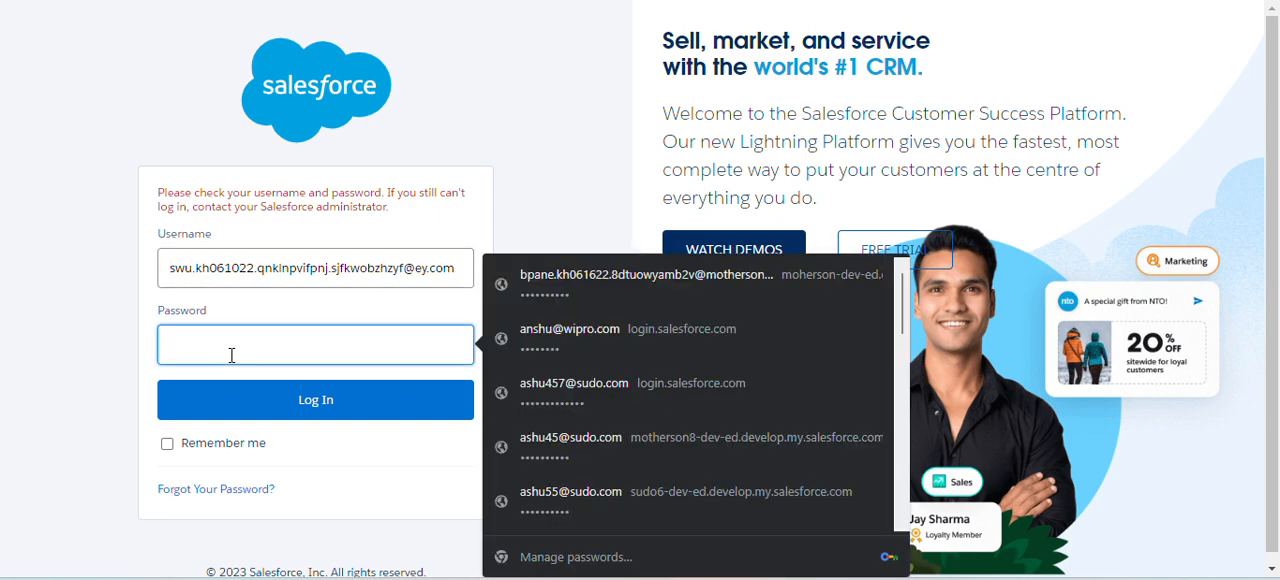
text(•••••)
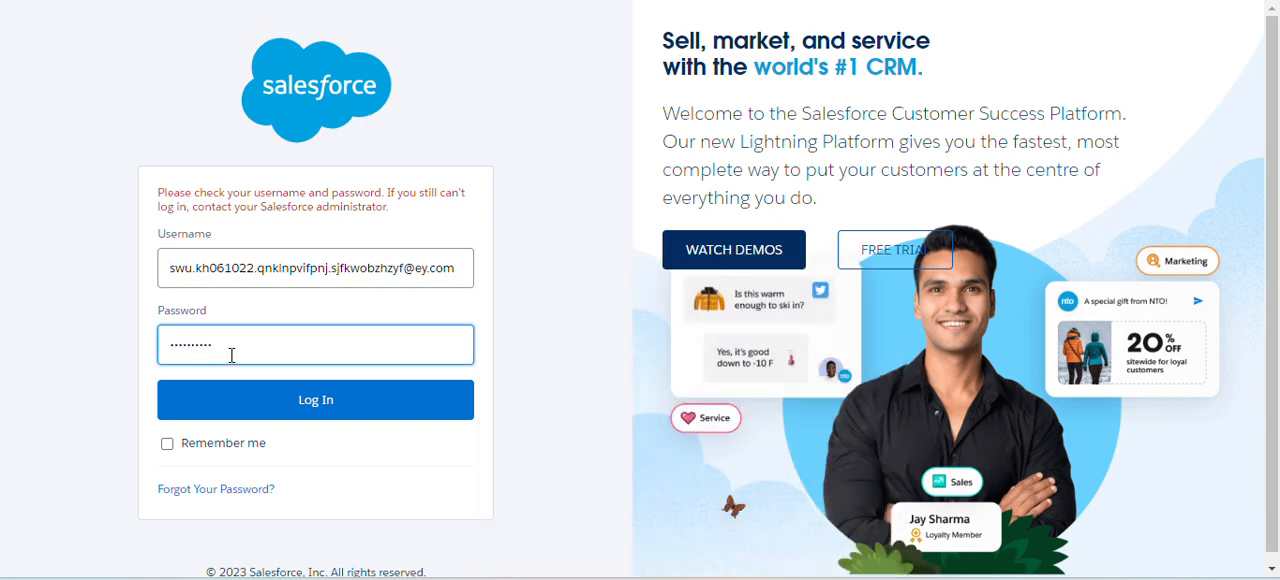
click(229, 402)
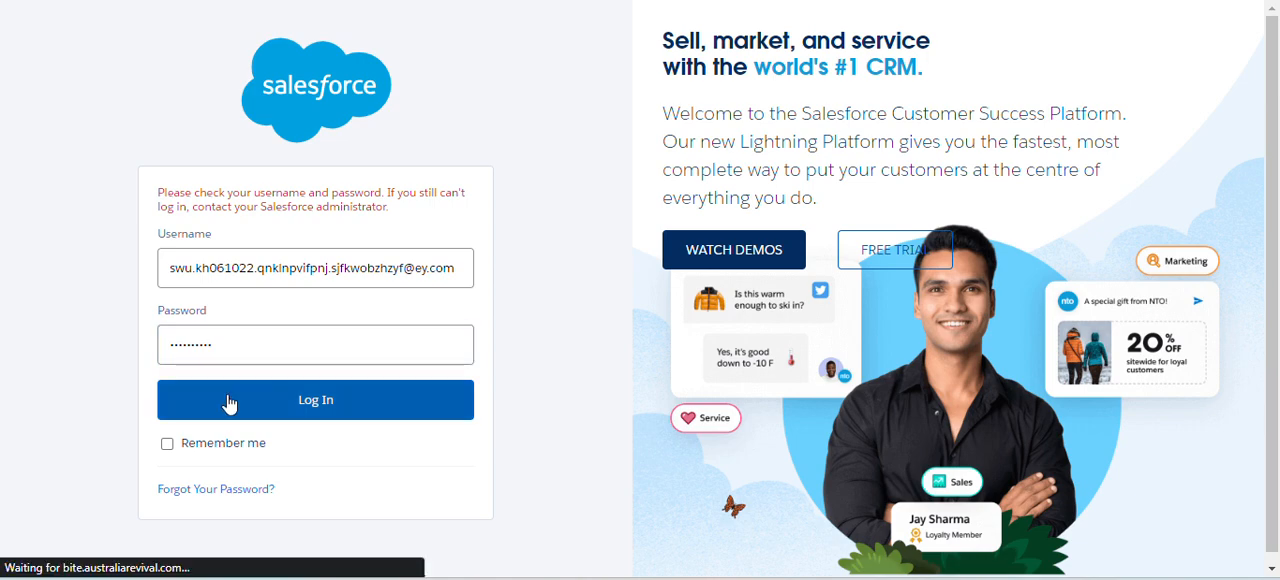
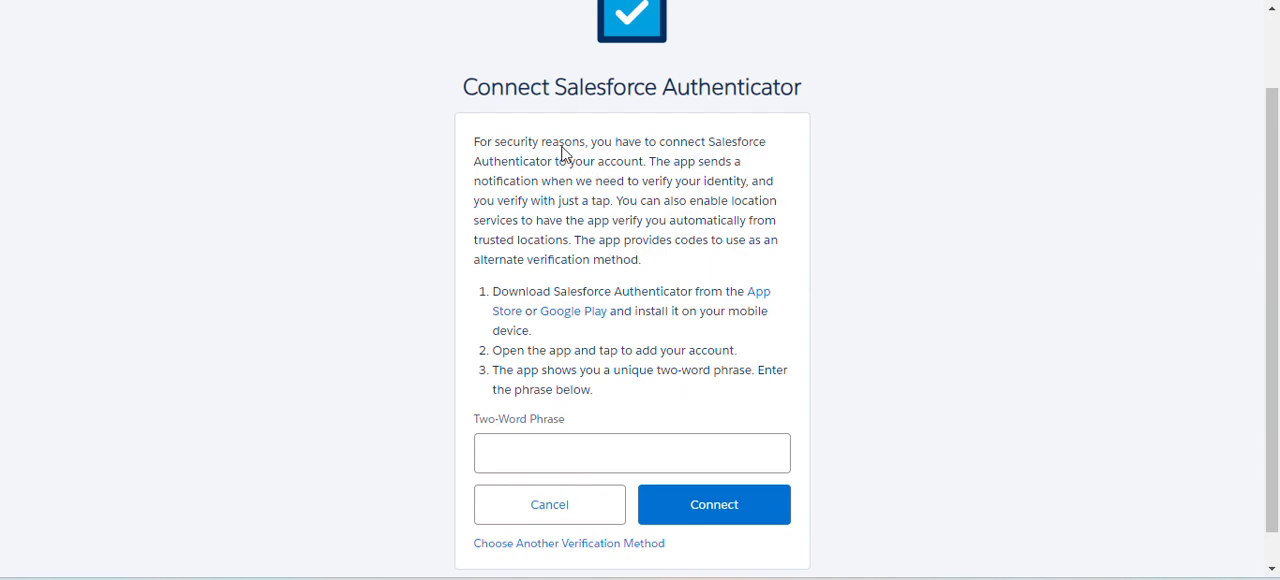
- Review the Notepad++ instruction about opening the Salesforce Authenticator mobile app for the two-word phrase, and return to the browser
key(alt+Tab)
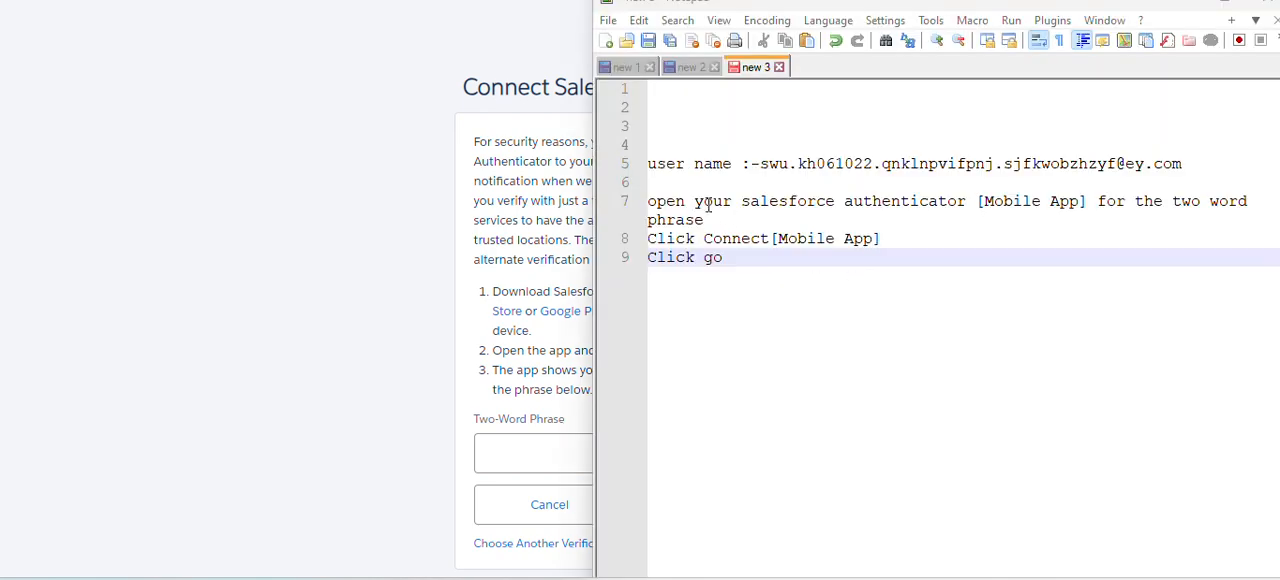
drag(652, 204, 1152, 223)
click(1100, 266)
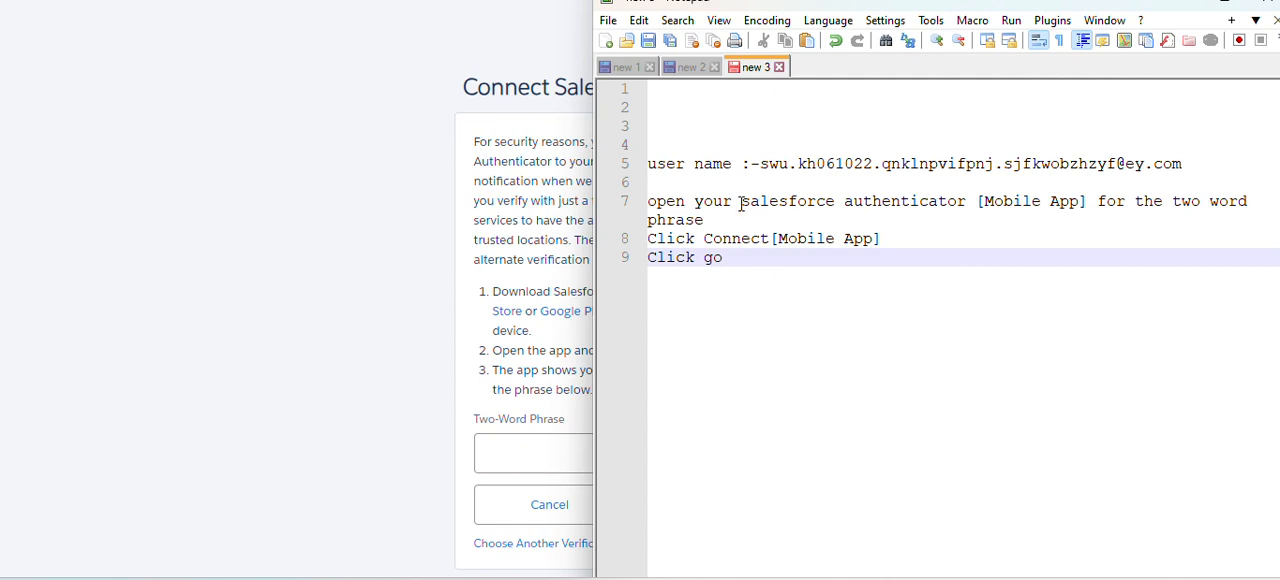
key(alt+Tab)
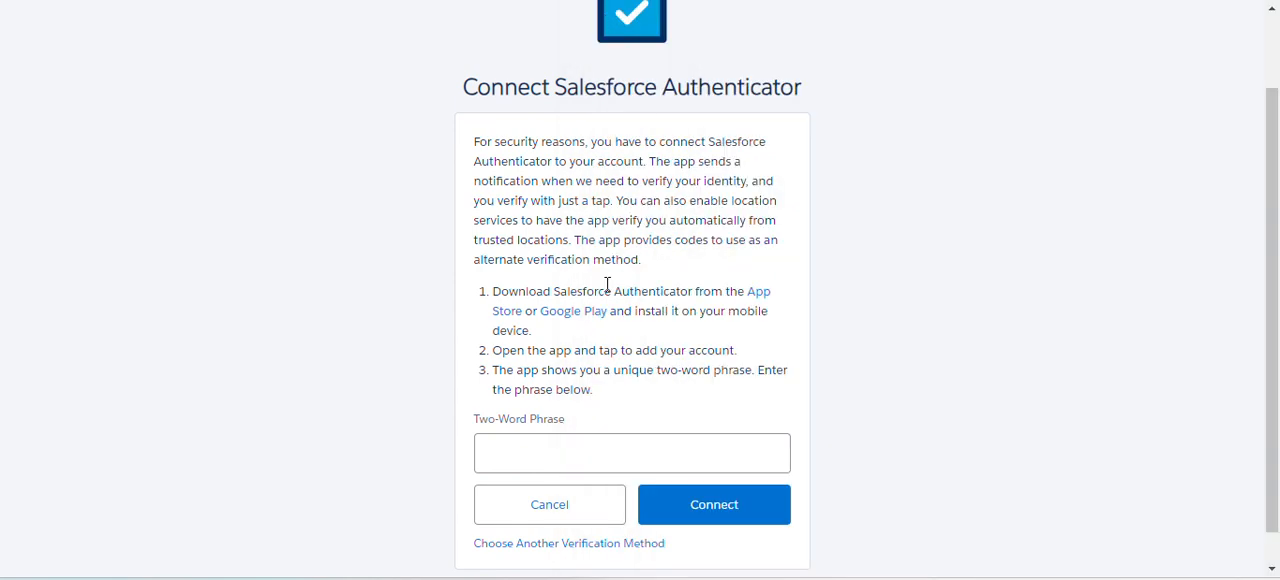
- Enter the two-word phrase from the Salesforce Authenticator app and submit it to connect the account
click(578, 444)
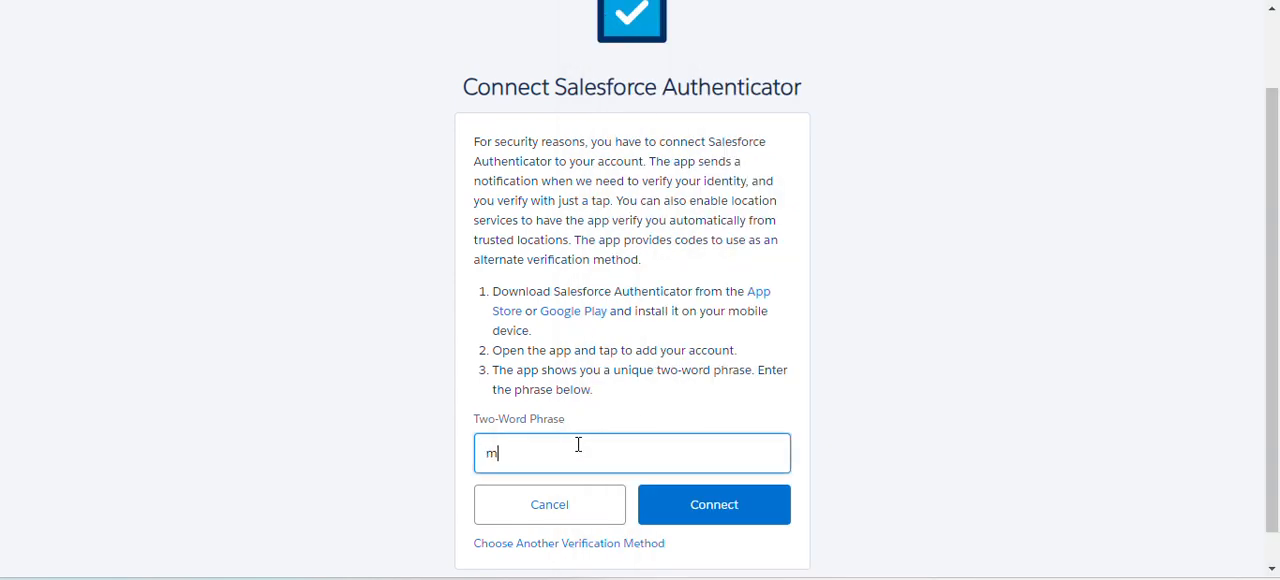
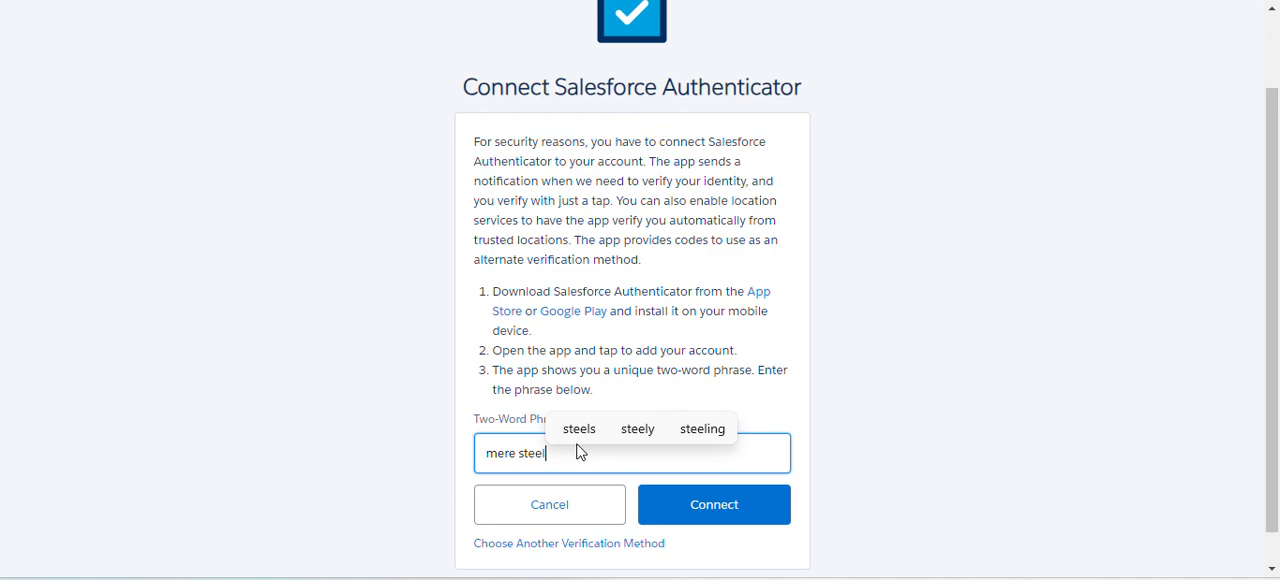
click(772, 508)
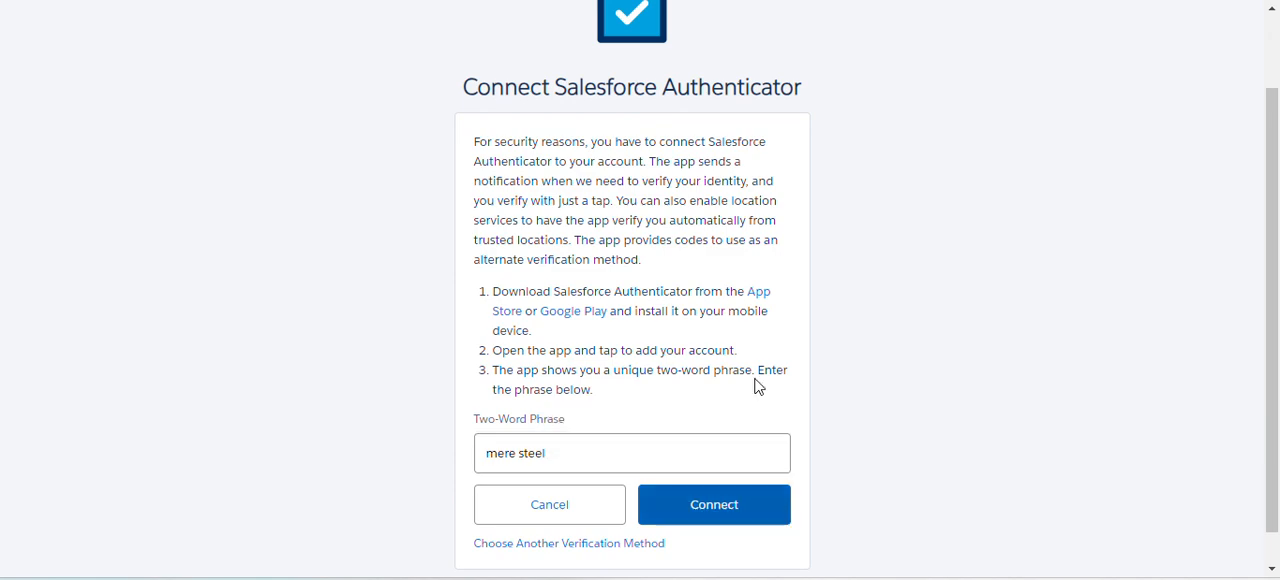
click(716, 506)
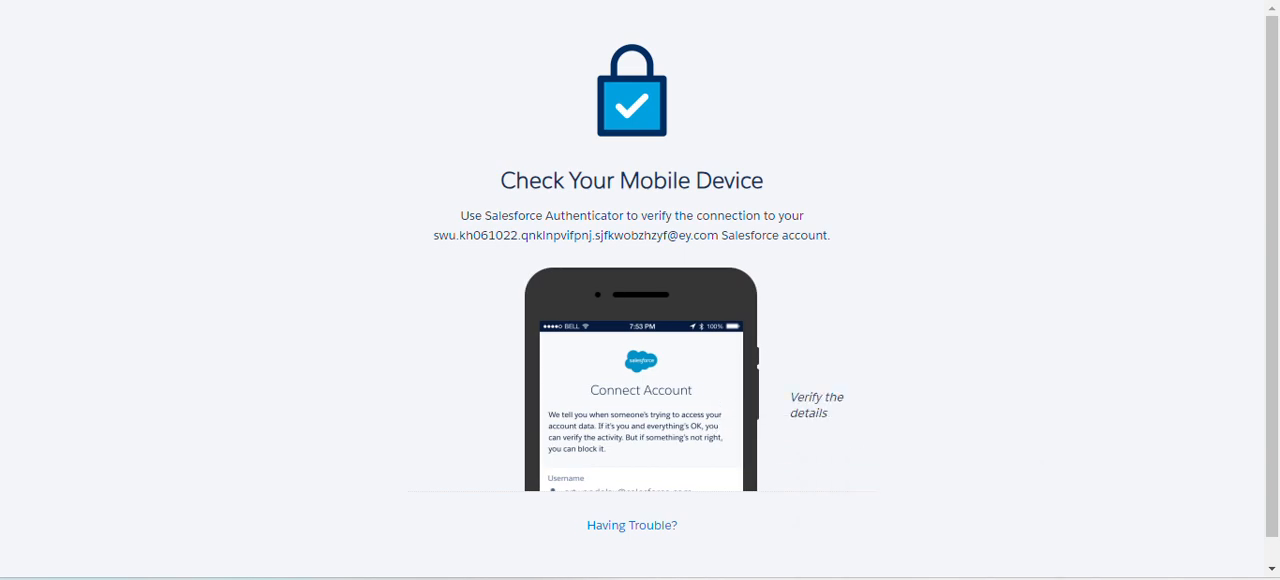
- In the Notepad++ notes, change the last line to "Click to connect" and put the notes window away
key(alt+Tab)
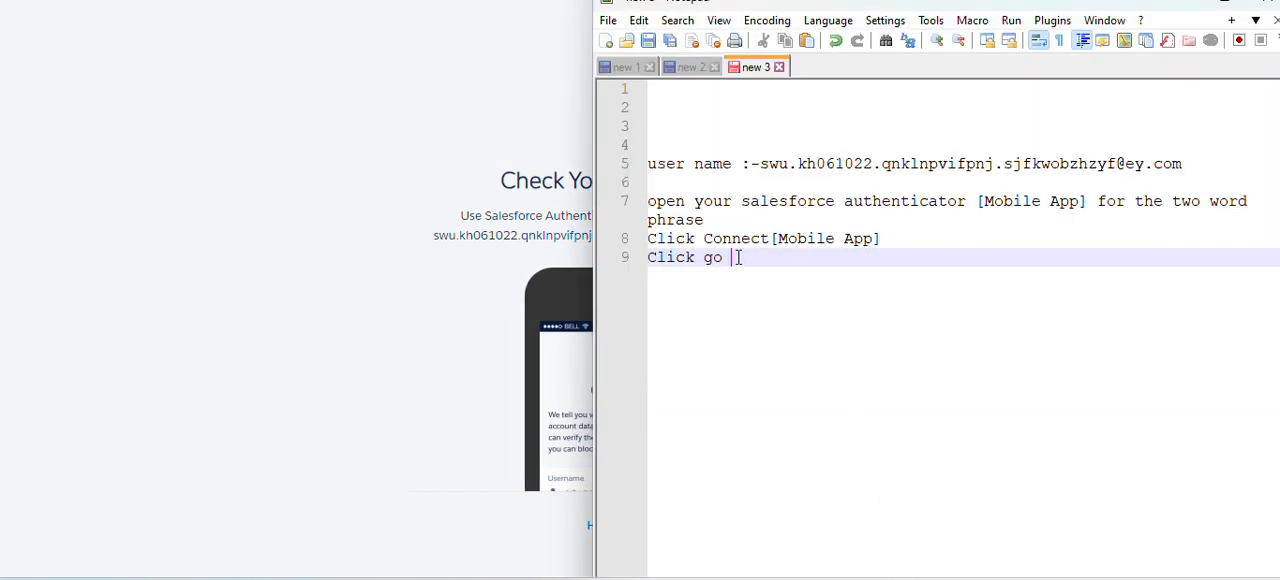
key(BackSpace)
key(BackSpace)
key(BackSpace)
text(to co)
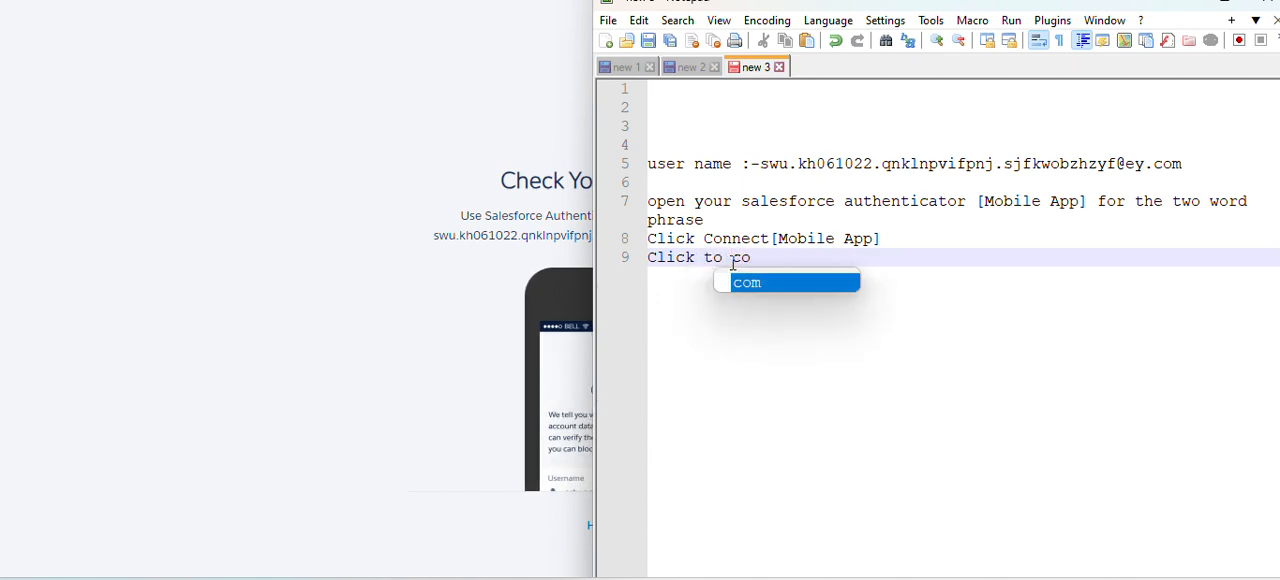
text(nnex)
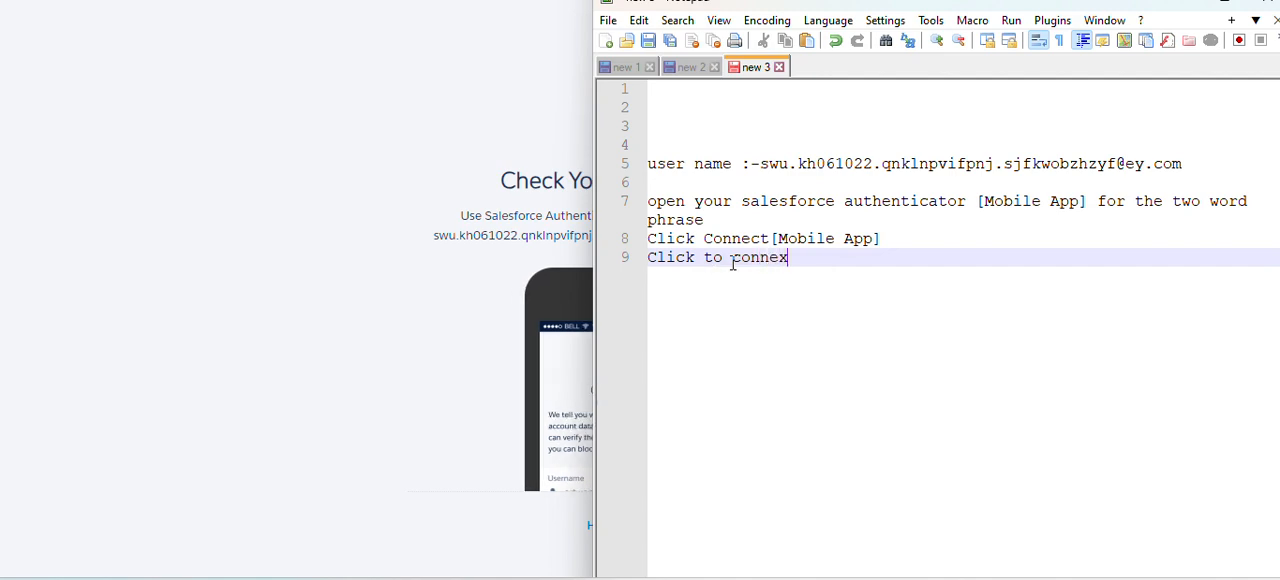
text(=)
key(BackSpace)
key(BackSpace)
text(cy)
key(BackSpace)
text(t)
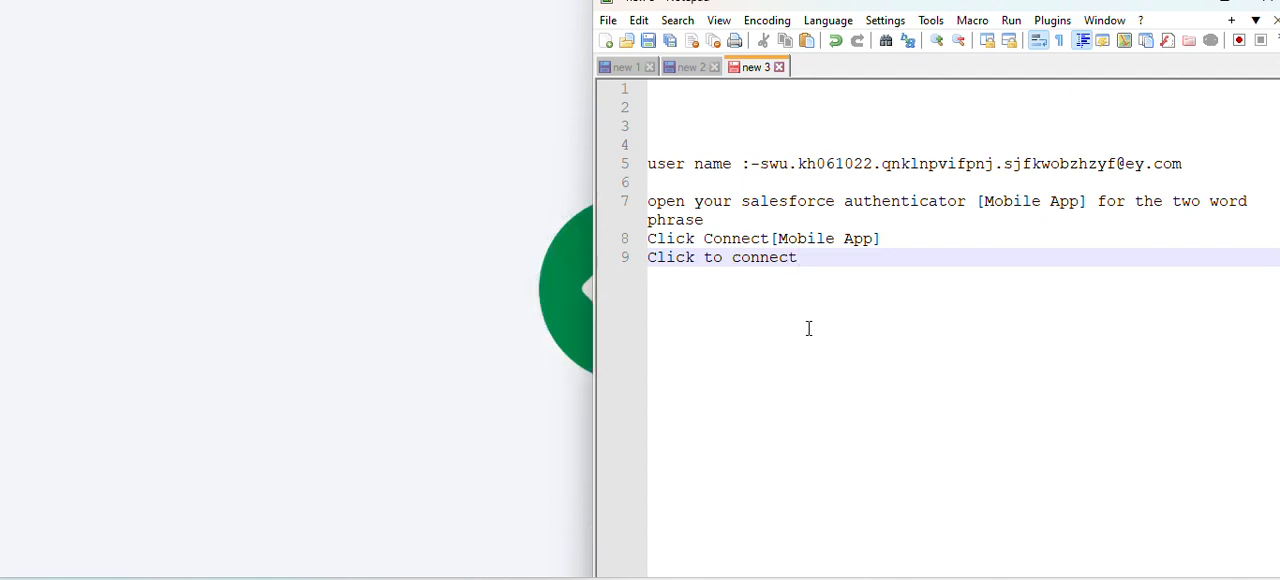
click(1181, 3)
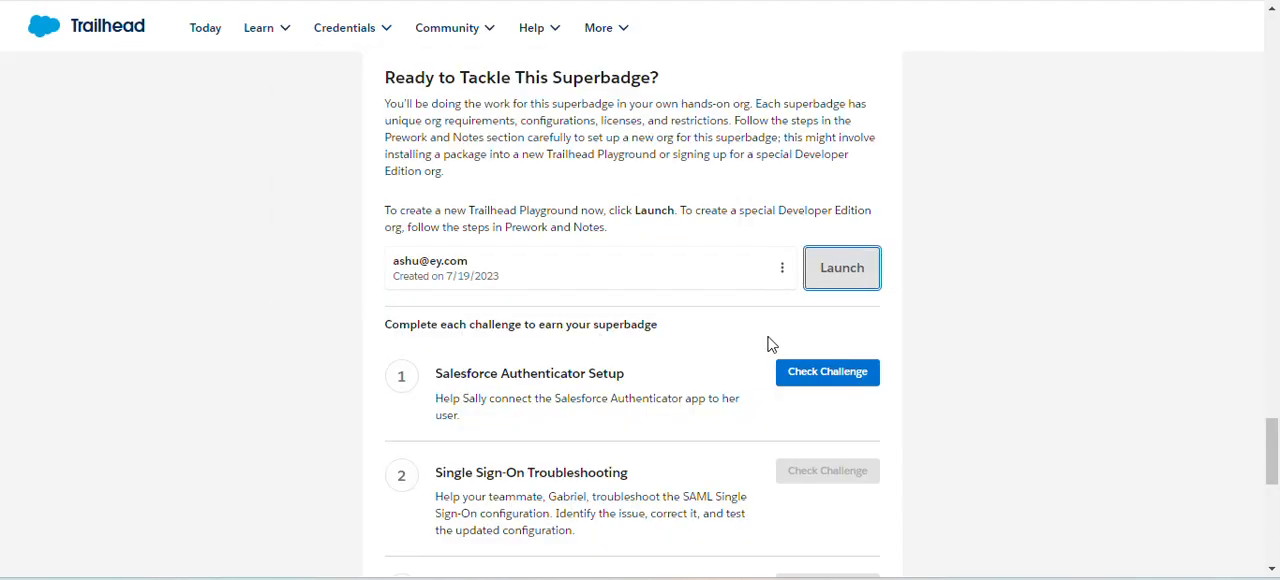
- On the Trailhead superbadge page, run the check for challenge 1, Salesforce Authenticator Setup, and highlight its awarded points
click(829, 371)
click(876, 364)
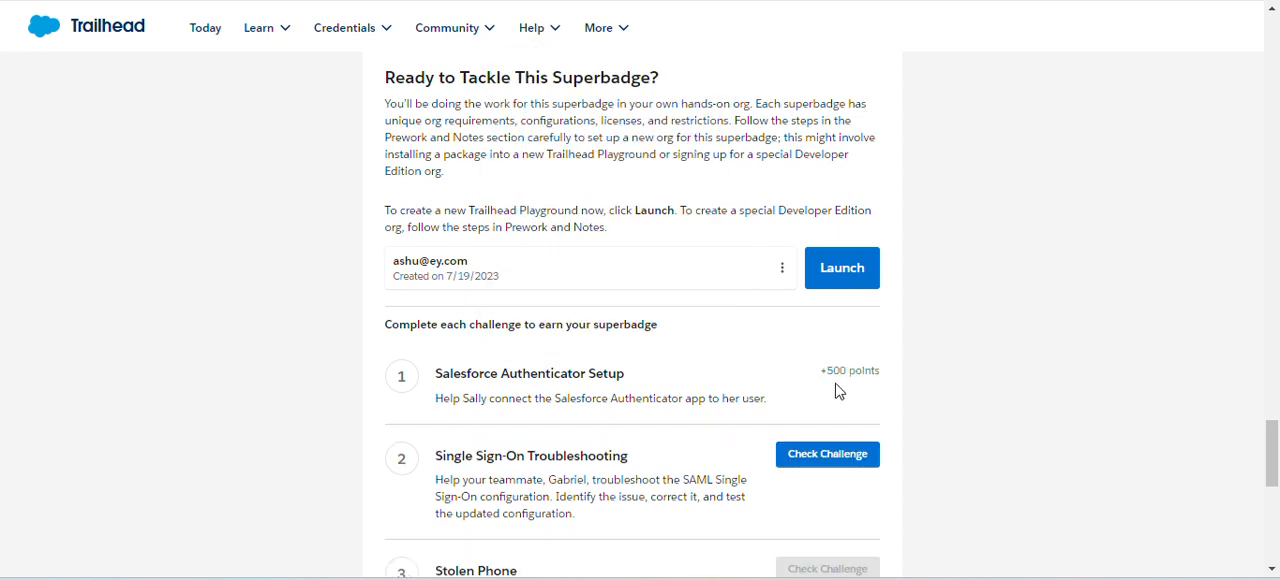
drag(826, 370, 877, 372)
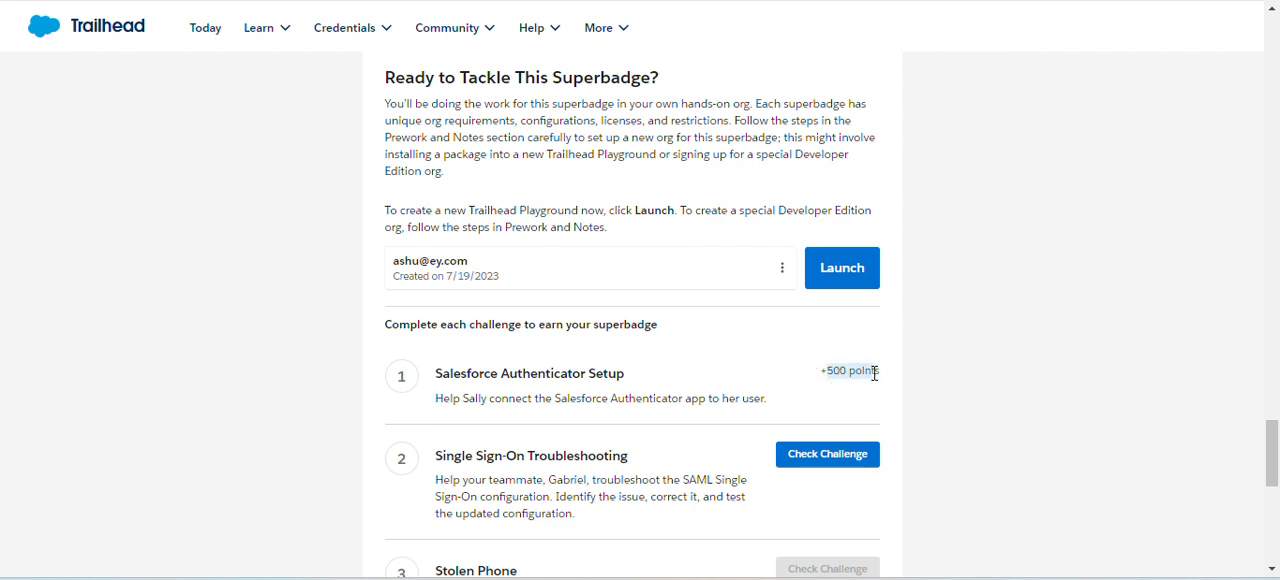